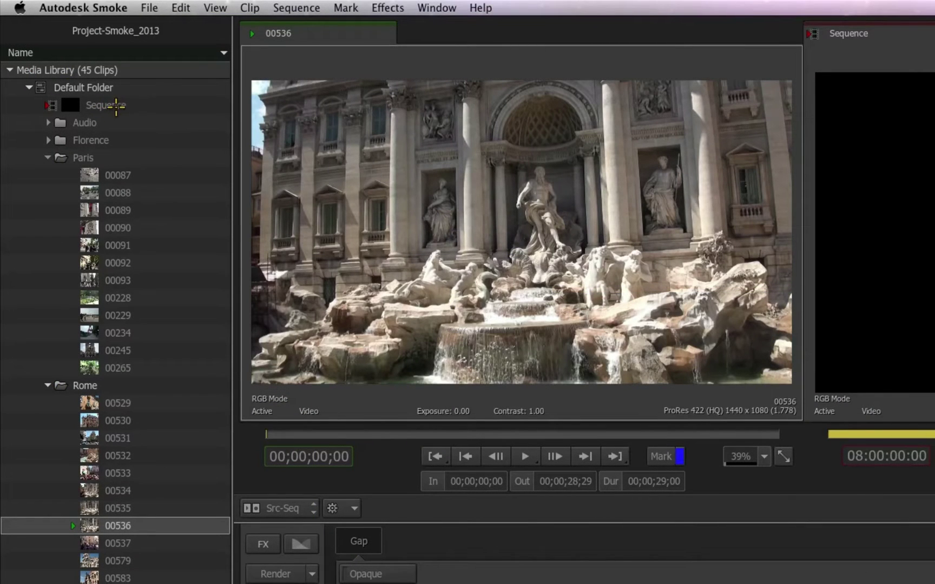
Step: Create a new 1440 x 1080 sequence named Europe from File > New > Sequence
click(148, 7)
mouse_move(157, 26)
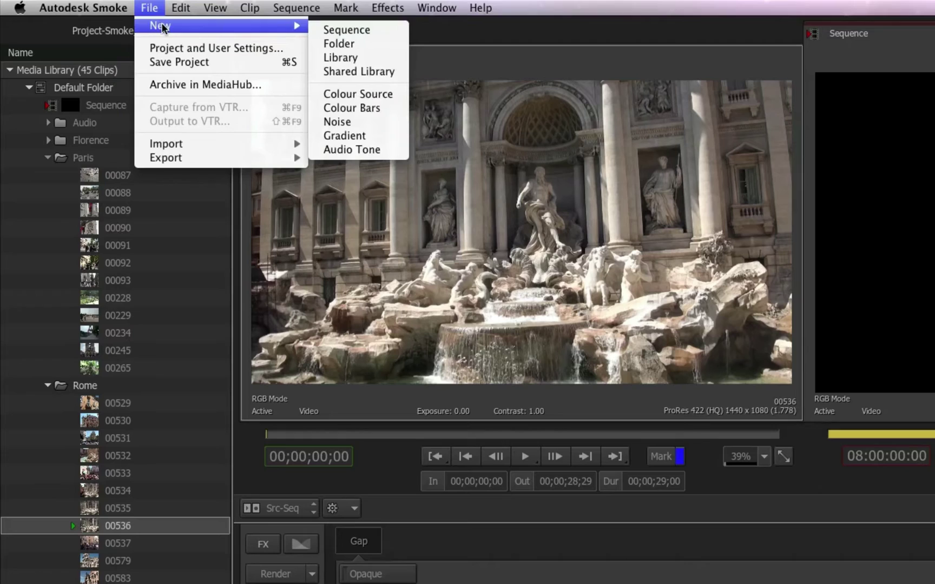
click(364, 31)
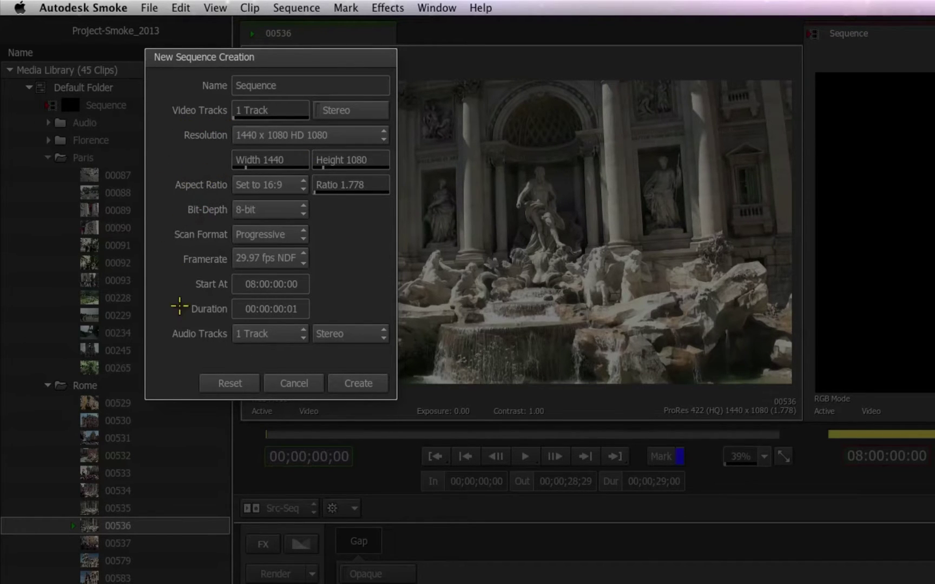
text(Europe)
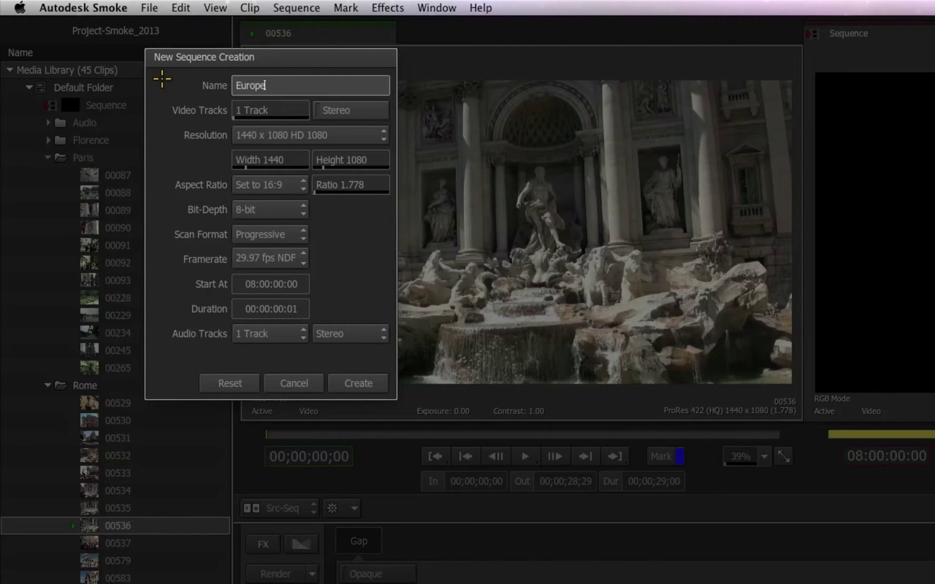
key(Return)
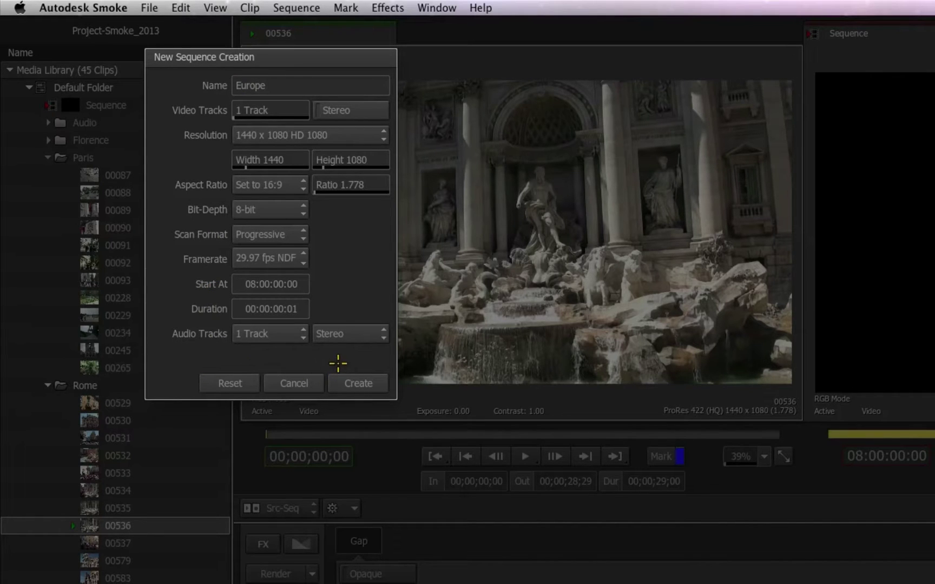
click(355, 383)
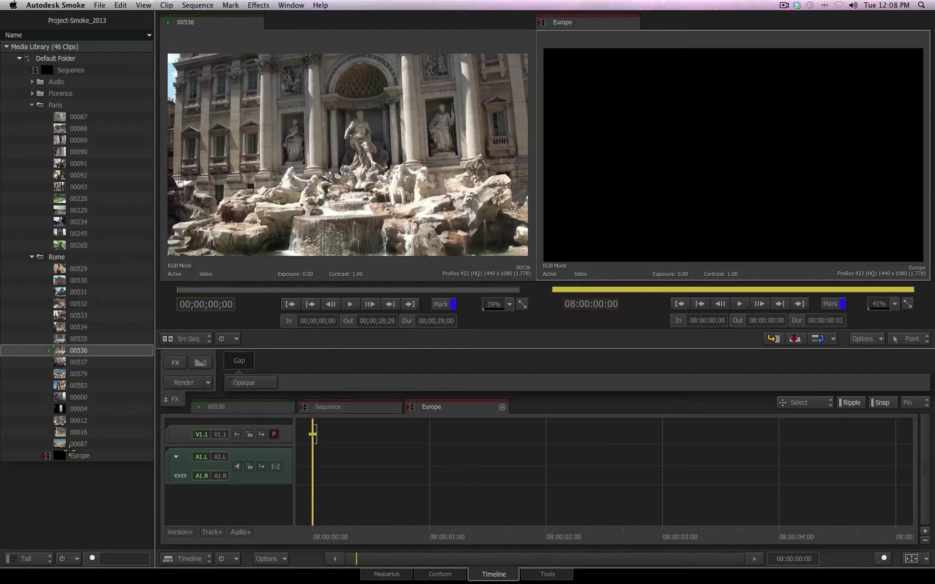
Step: Move Europe into the Default Folder and preview Paris clips 00087, 00088, 00092, 00093 and 00228
drag(76, 454, 53, 63)
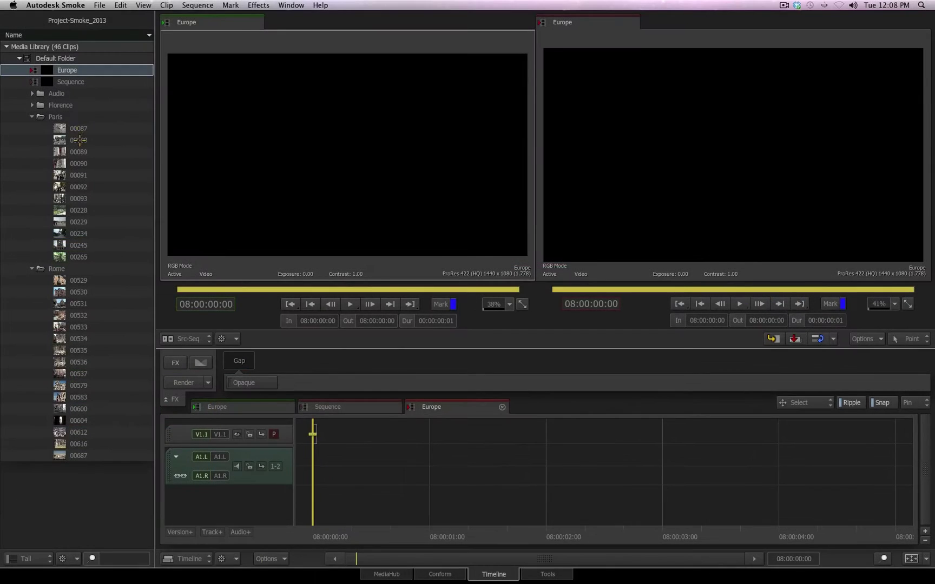
click(76, 128)
click(78, 141)
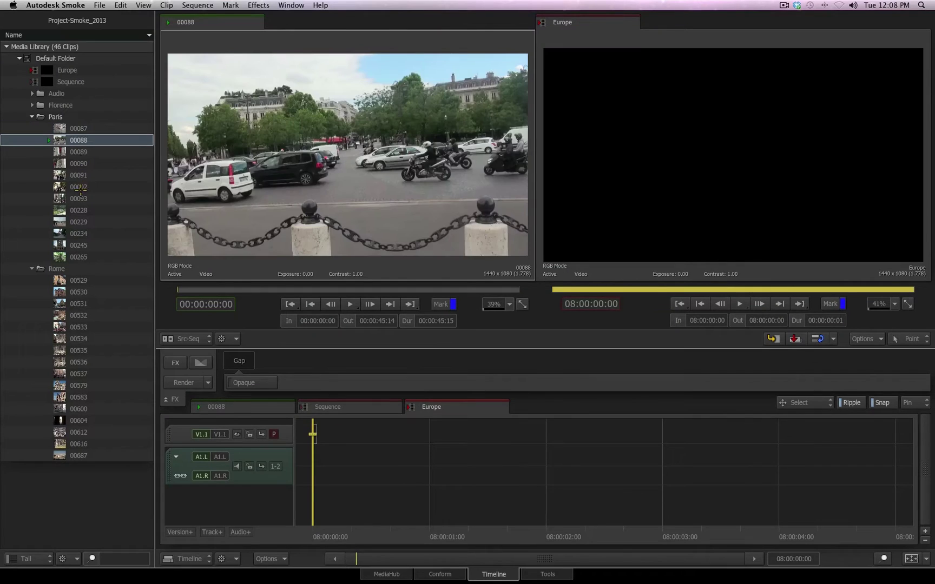
click(80, 187)
click(78, 199)
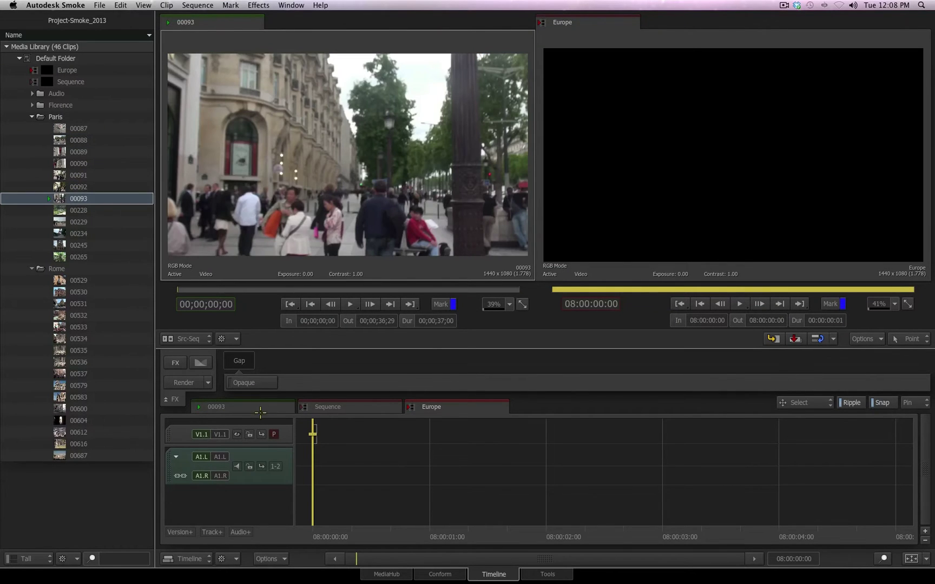
click(87, 212)
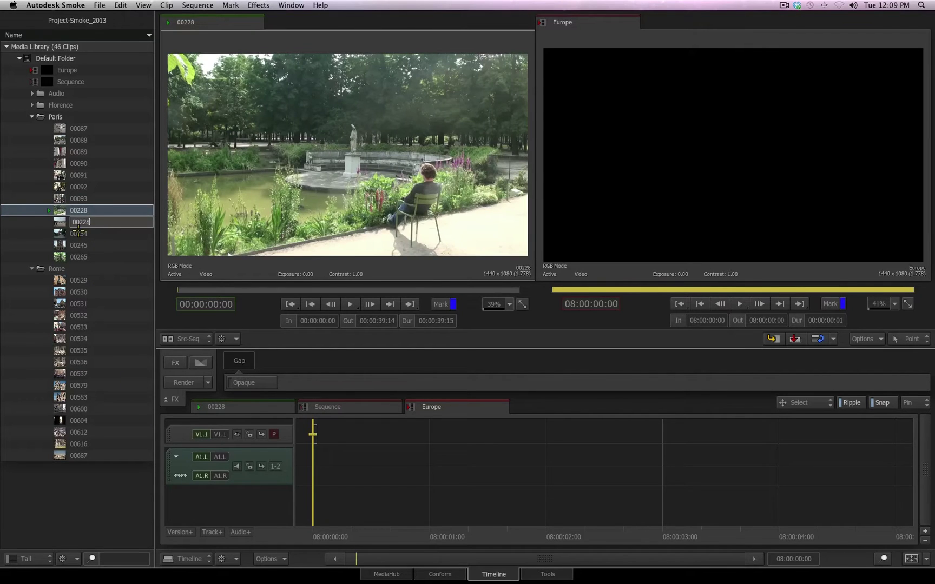
Step: Settle on Eiffel Tower clip 00234 as source, then open Europe and close the Sequence timeline
click(78, 233)
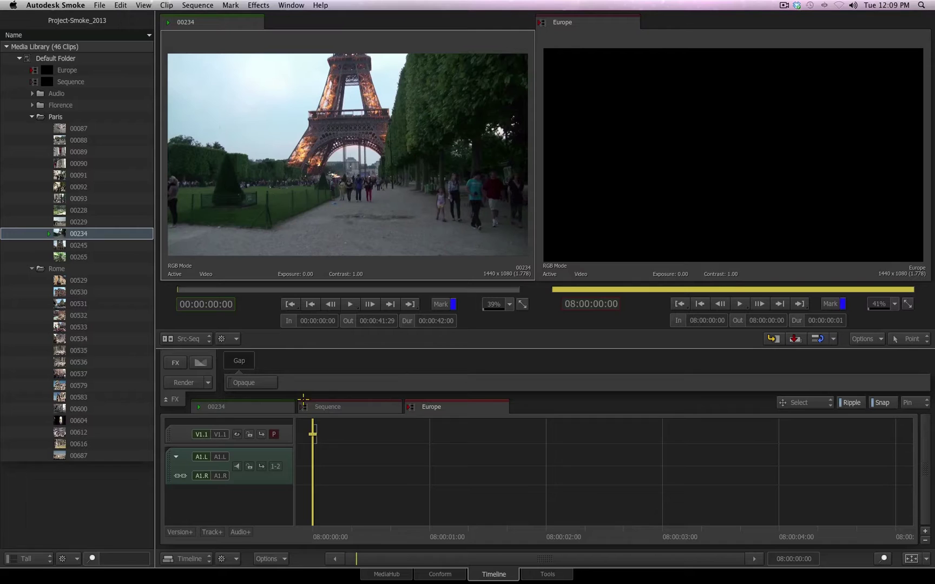
click(242, 408)
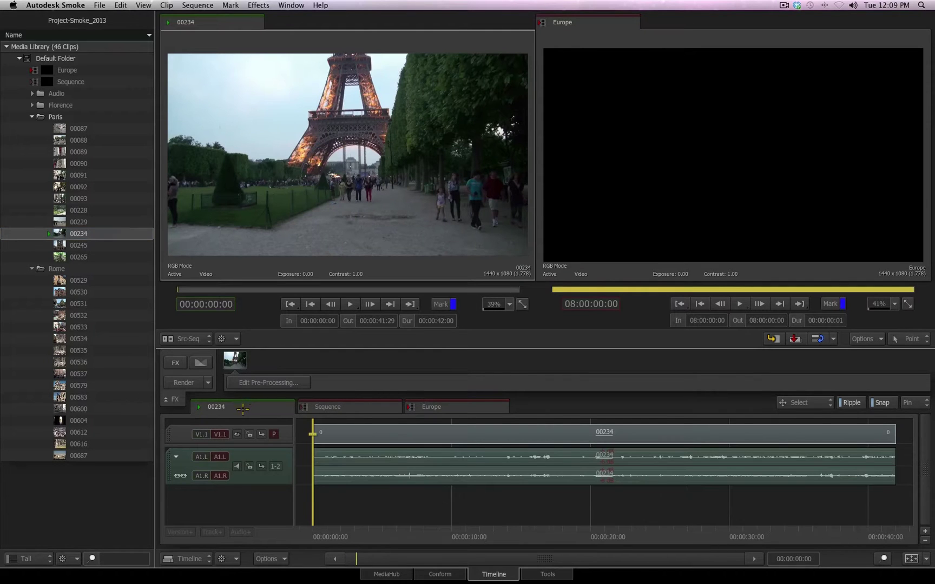
click(82, 244)
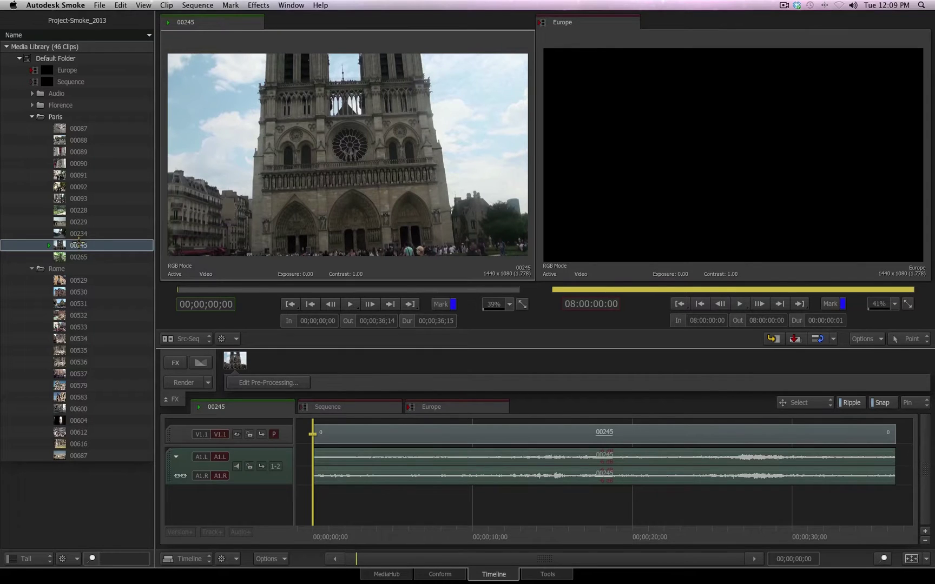
click(81, 232)
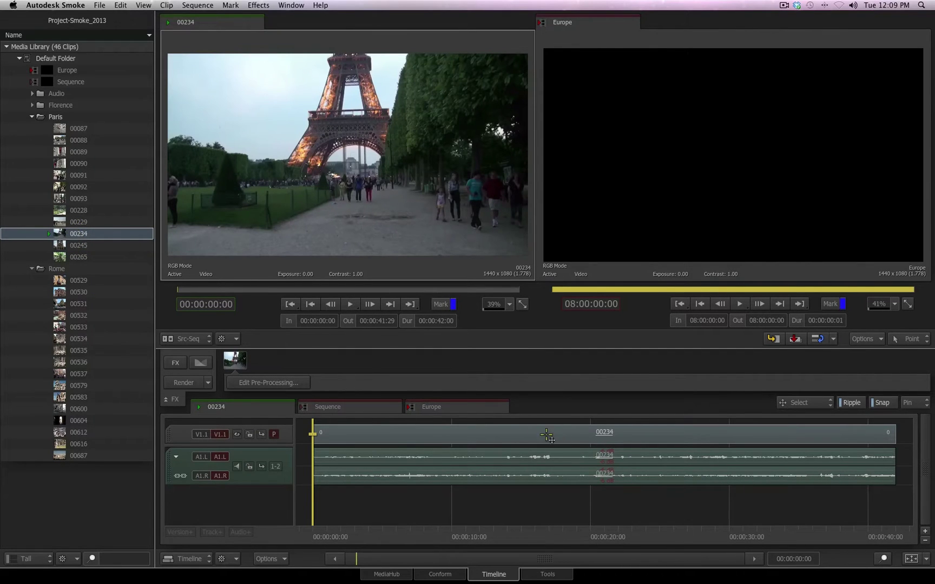
click(449, 406)
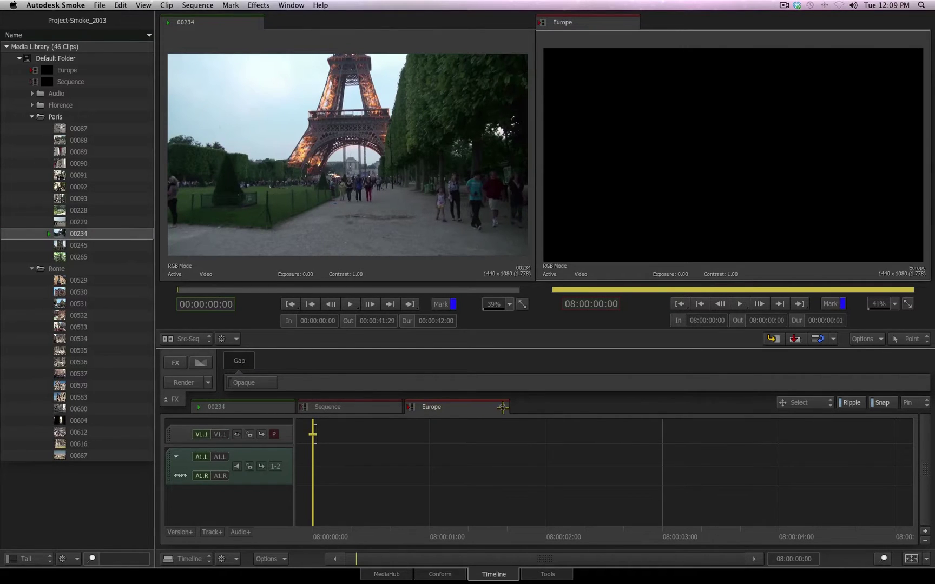
click(394, 407)
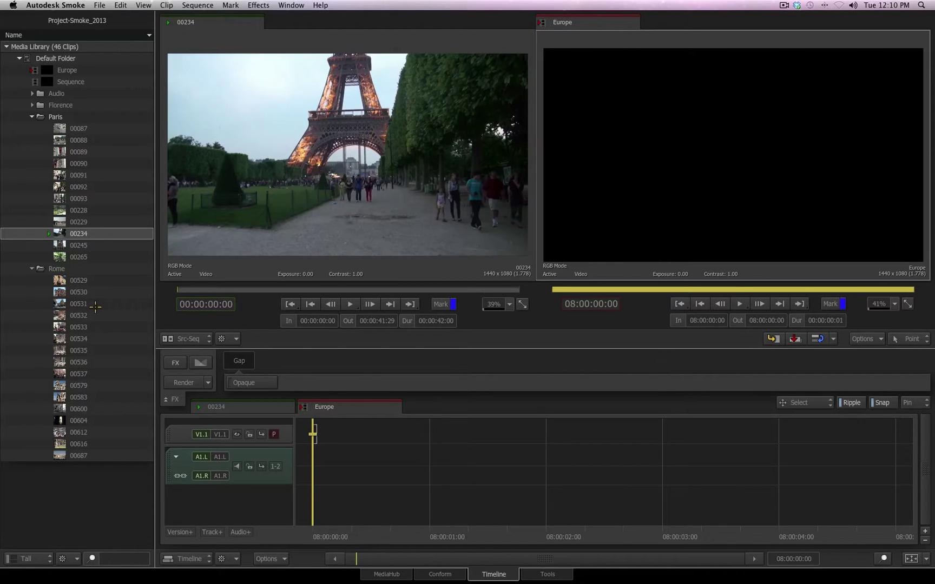
Step: Load Trevi clip 00536 and mark In at 00;00;04;02 and Out at 00;00;09;00 during playback
click(84, 361)
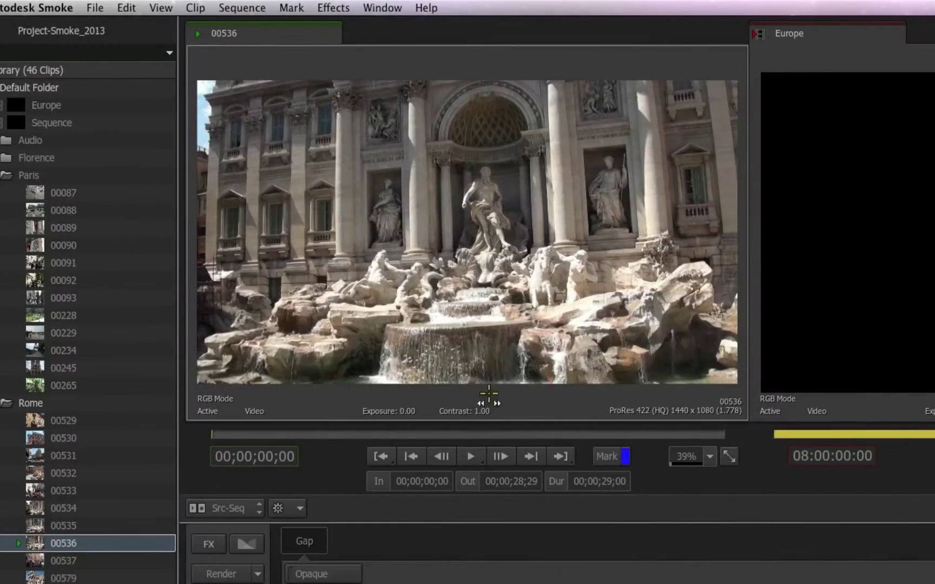
click(472, 456)
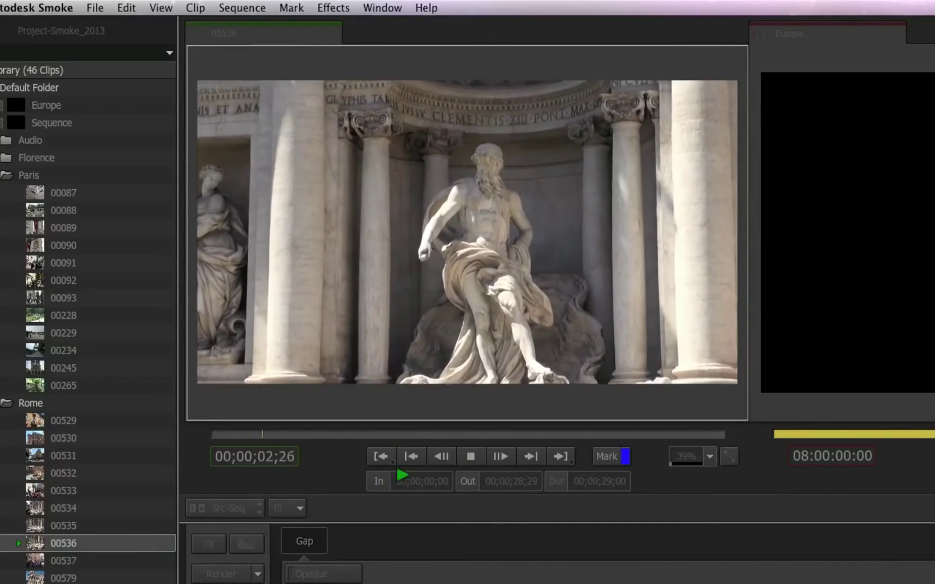
click(379, 481)
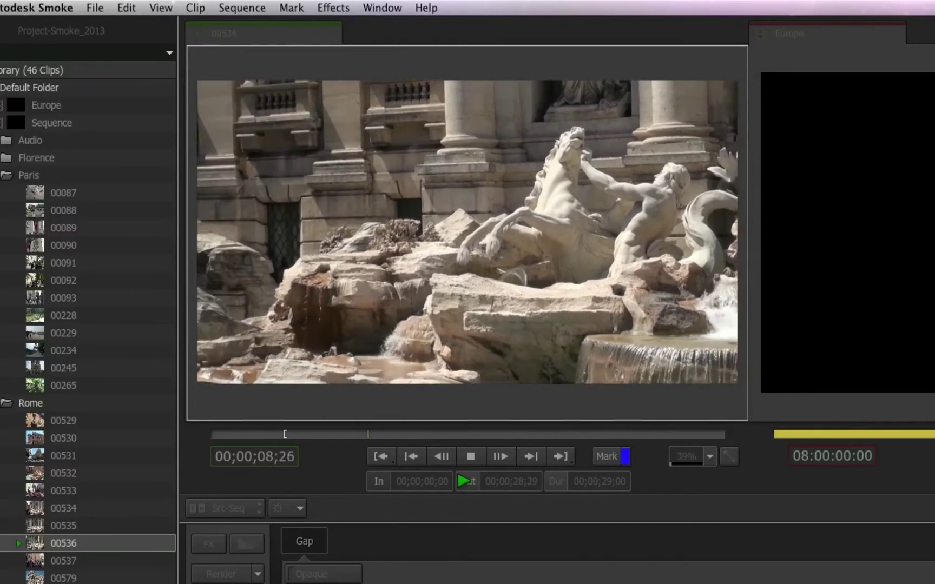
click(468, 481)
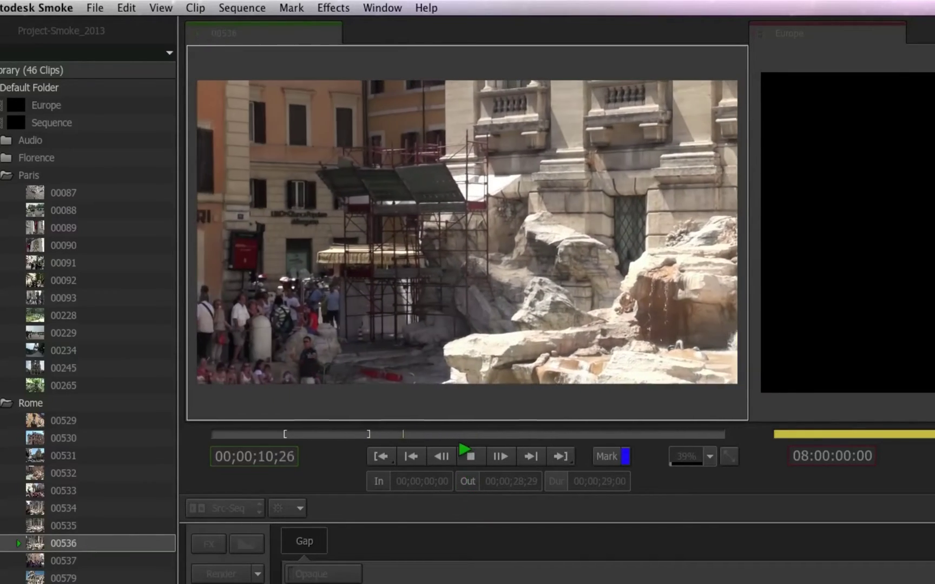
click(470, 456)
Step: Replay, scrub and jog through clip 00536 to check its frames
key(space)
drag(414, 433, 321, 433)
drag(250, 459, 283, 433)
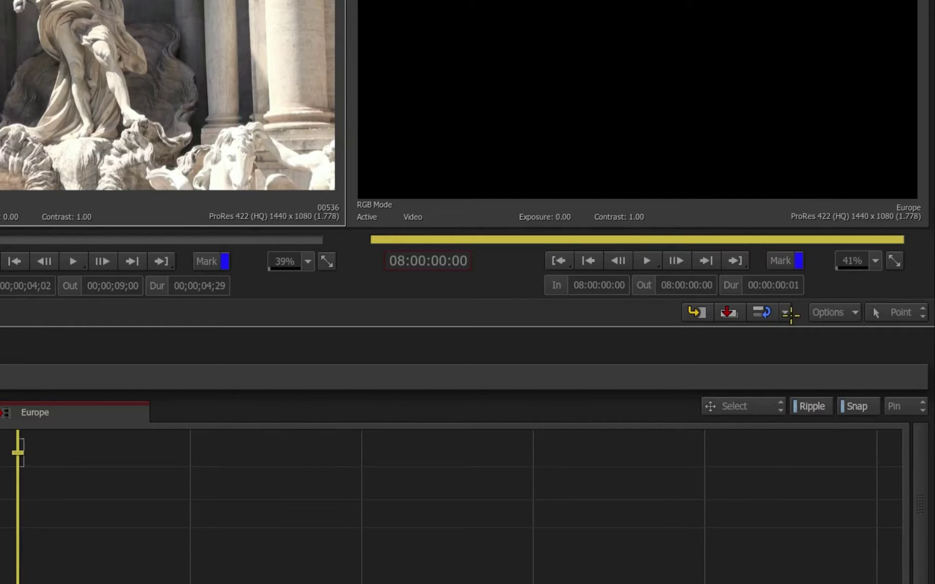
Step: Insert the marked 00536 section into Europe with audio, ending at 08:00:04:29
right_click(789, 311)
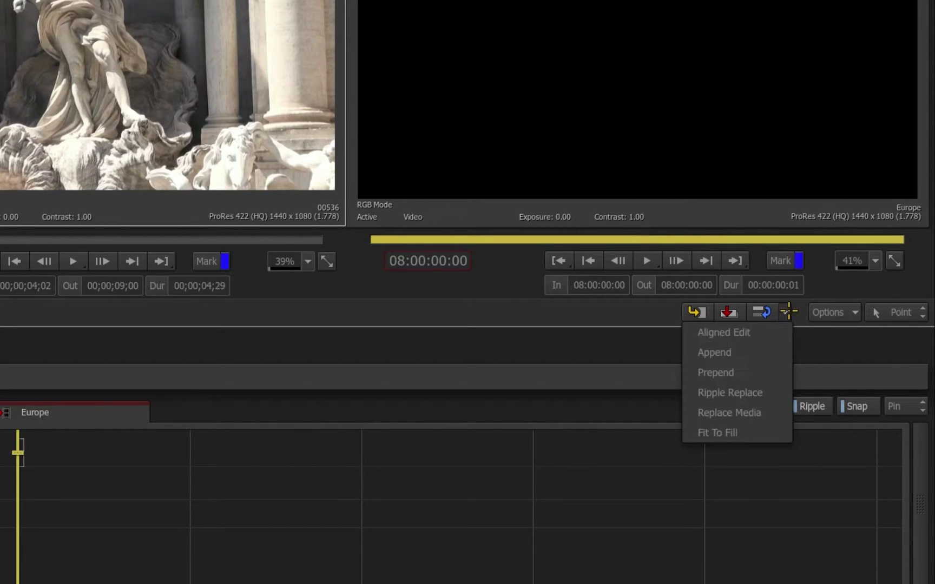
click(764, 433)
click(784, 312)
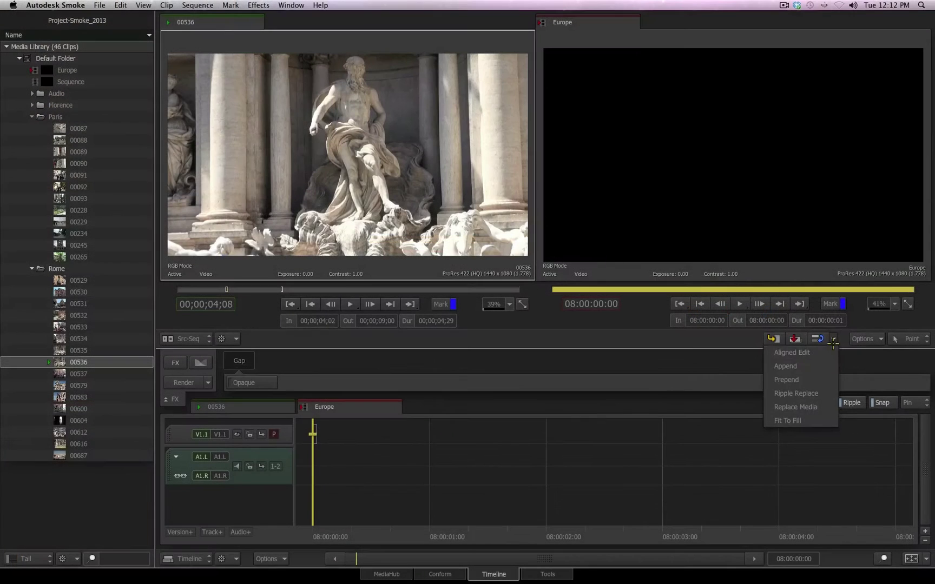
click(878, 360)
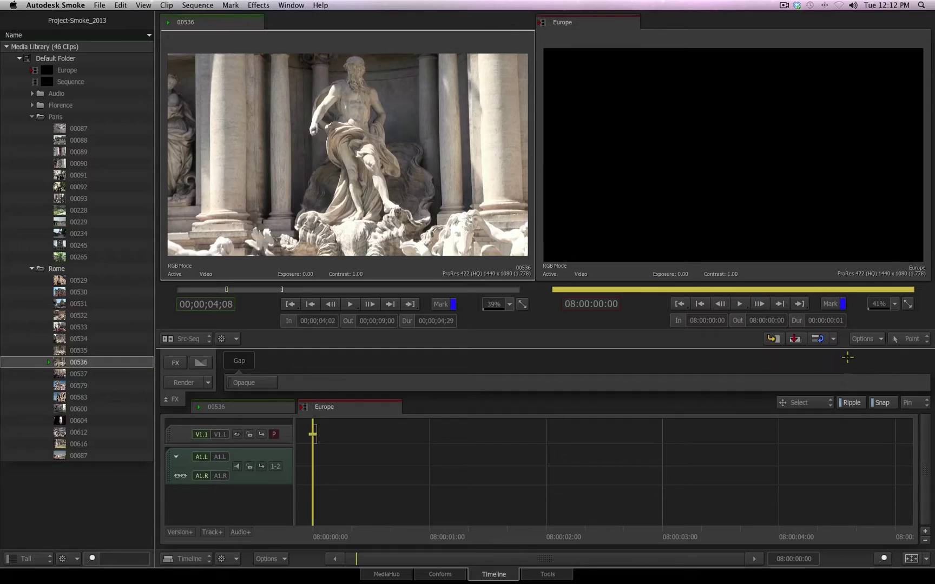
click(772, 338)
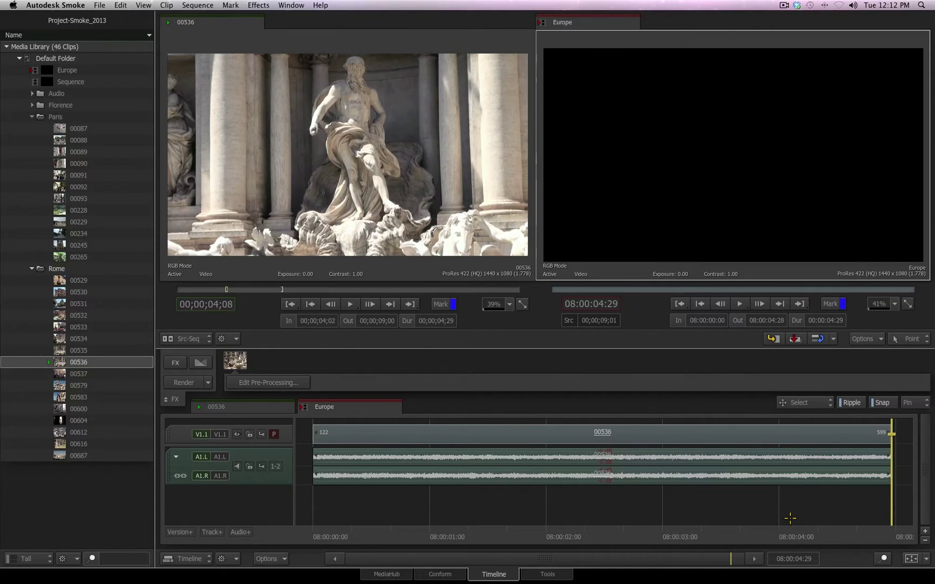
Step: Load Colosseum clip 00583, set its In point by timecode, and edit it in after Trevi
click(79, 397)
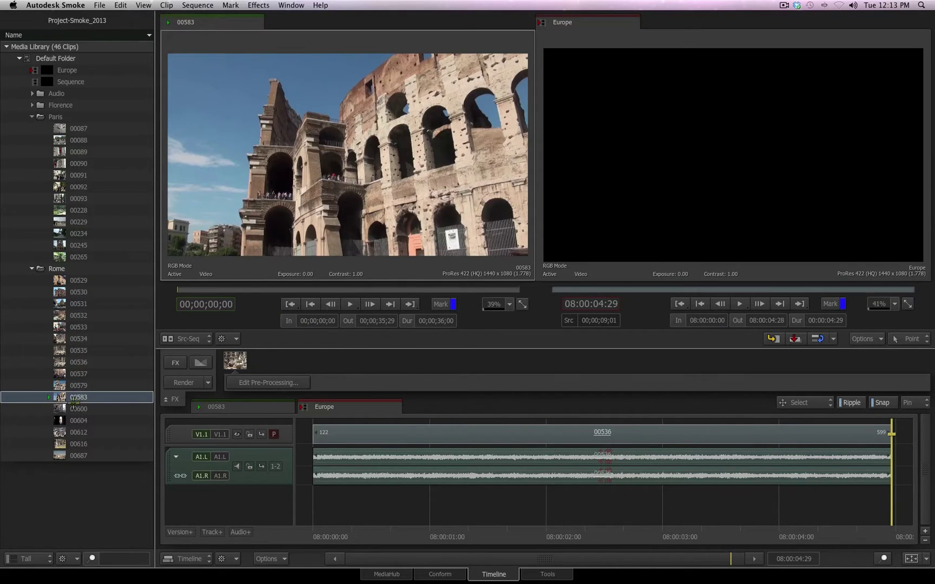
click(360, 305)
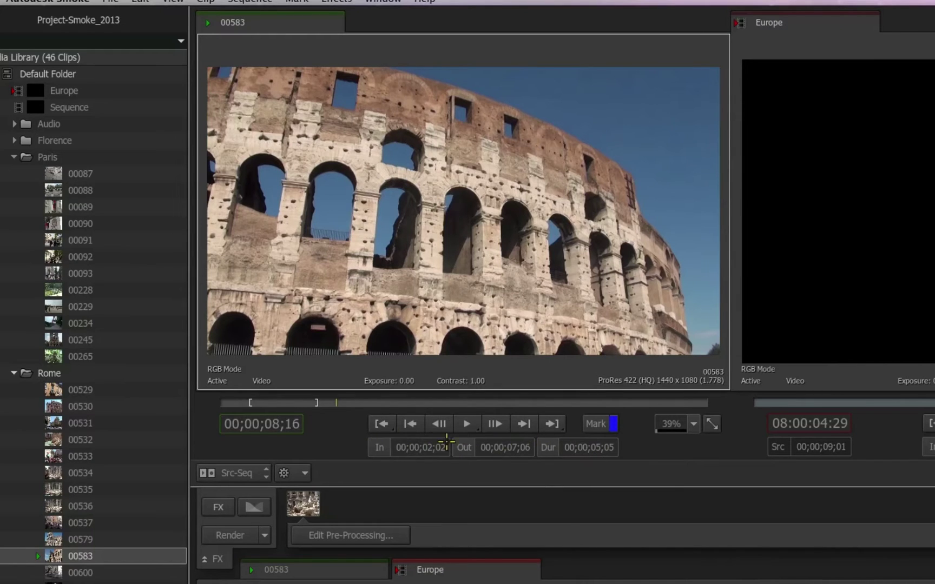
drag(398, 454, 433, 449)
click(431, 455)
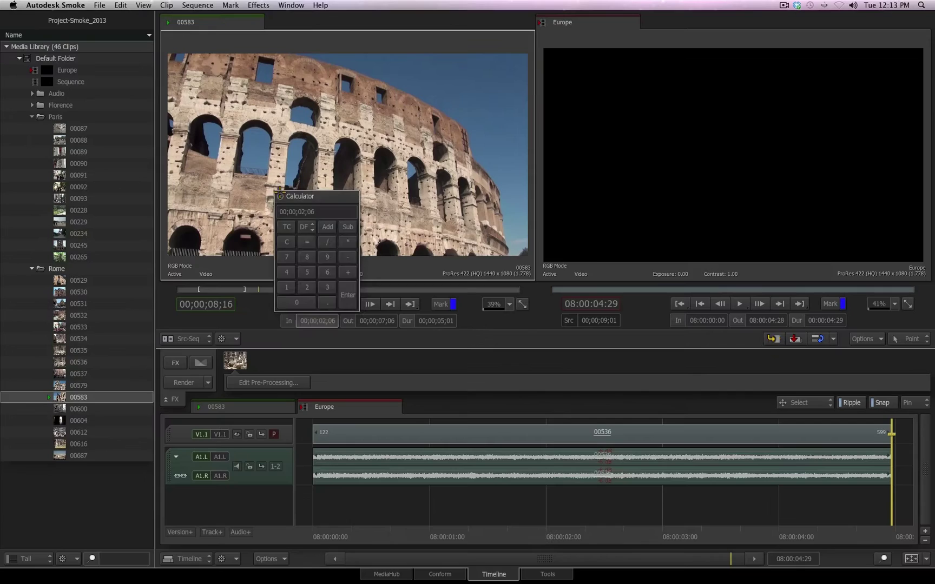
click(773, 339)
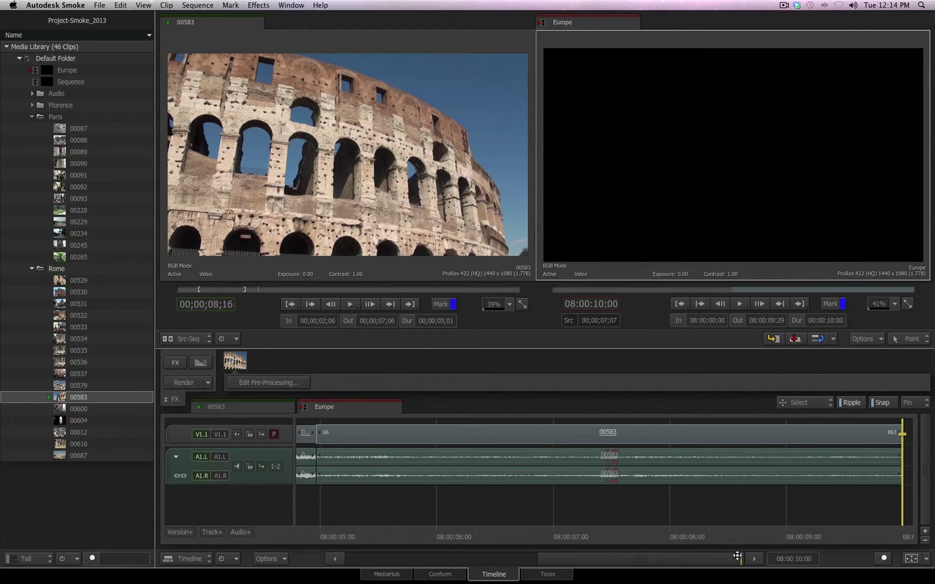
Step: Zoom the timeline out and scrub through the ten-second Europe sequence
drag(737, 556, 726, 505)
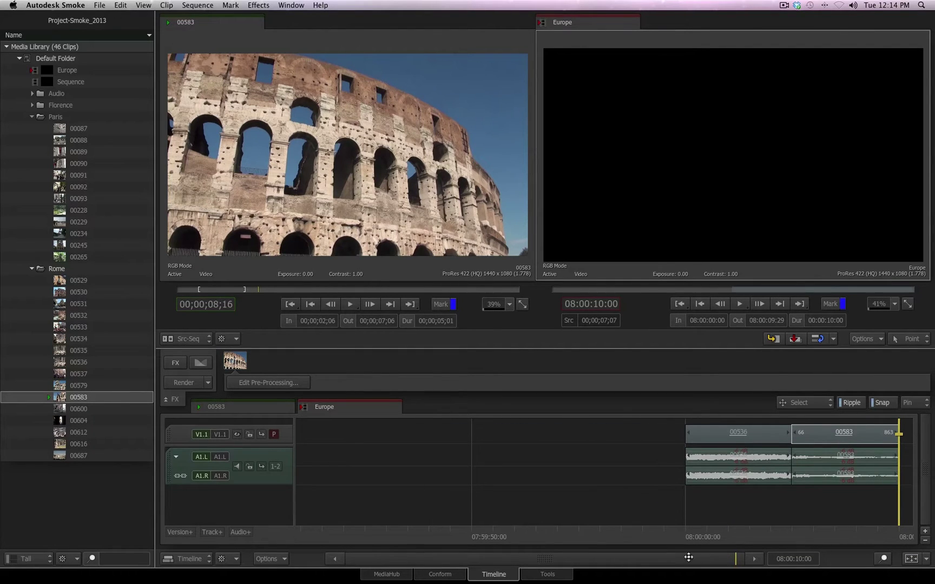
drag(688, 557, 713, 557)
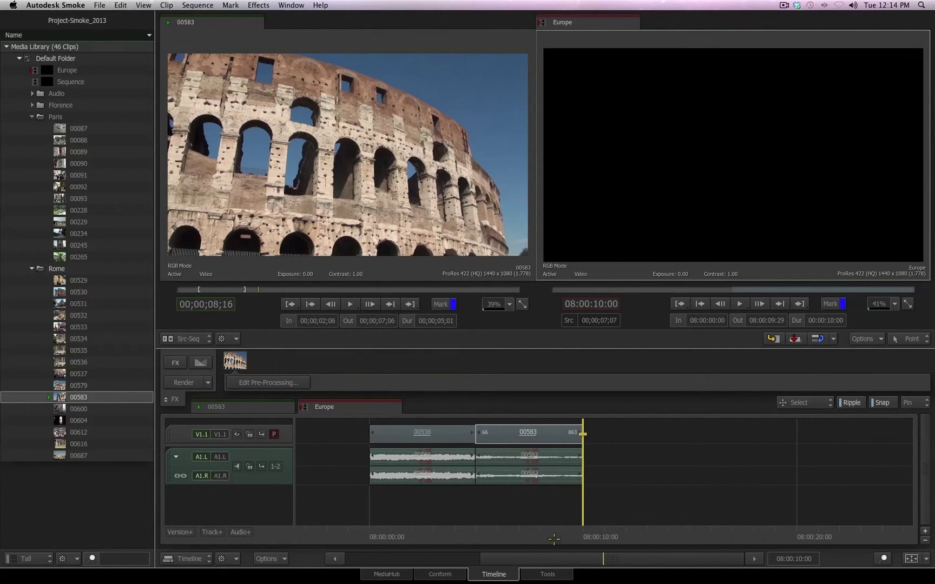
mouse_move(575, 531)
mouse_down()
mouse_move(387, 527)
mouse_move(582, 527)
mouse_up()
Step: Mark Paris clip 00228 from 00:00:02:00 to 00:00:05:20 and insert it at 08:00:04:29
click(68, 210)
click(350, 304)
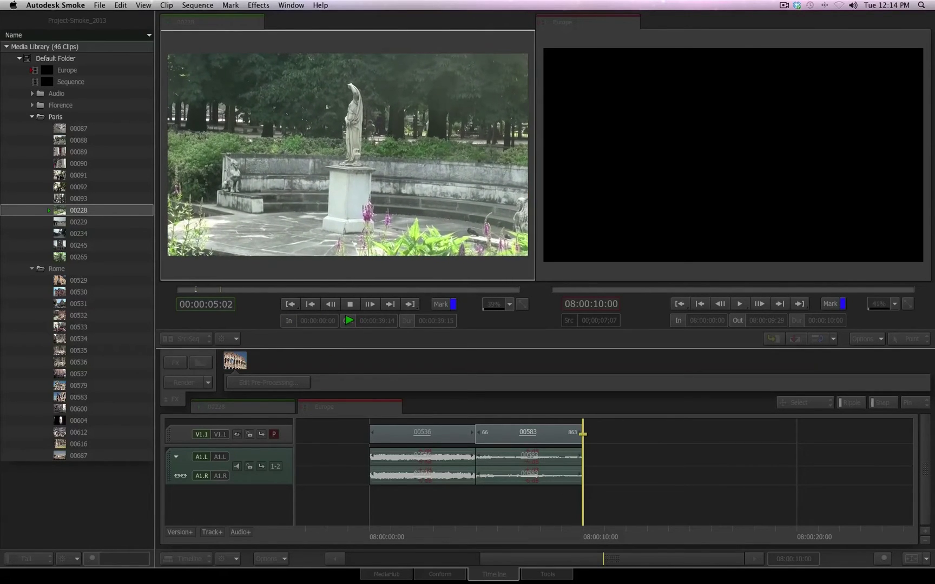
key(o)
key(space)
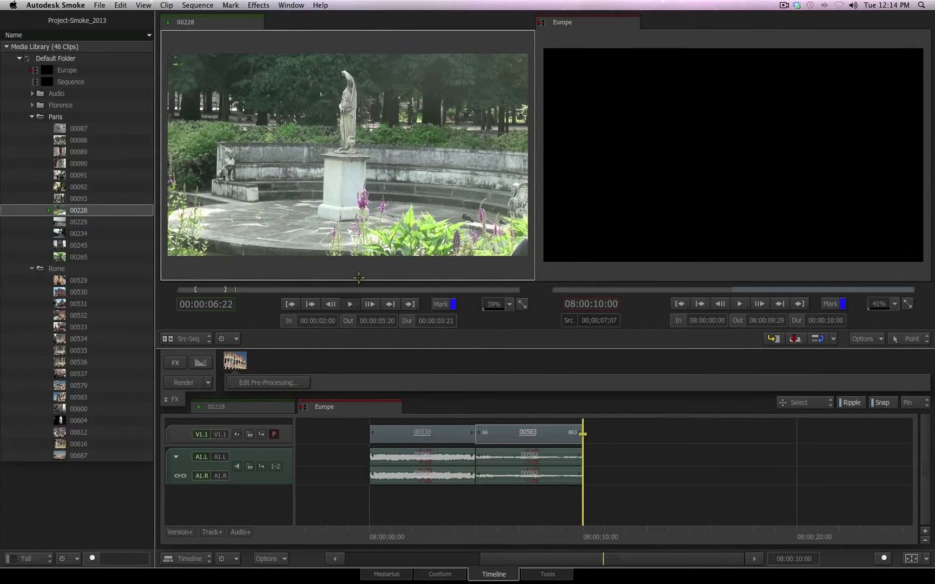
drag(579, 520, 482, 528)
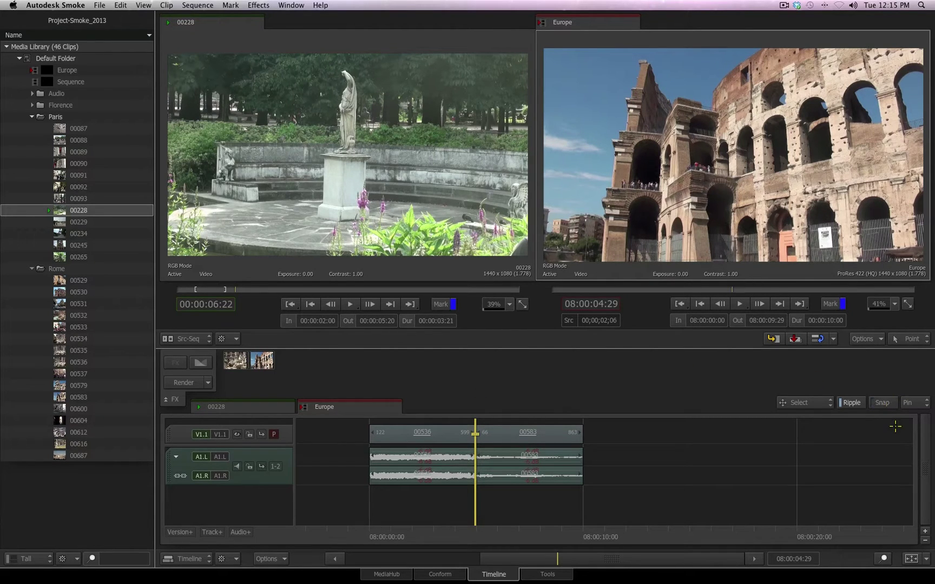
mouse_move(481, 527)
mouse_down()
mouse_move(539, 531)
mouse_move(425, 535)
mouse_move(518, 537)
mouse_move(476, 534)
mouse_up()
click(771, 339)
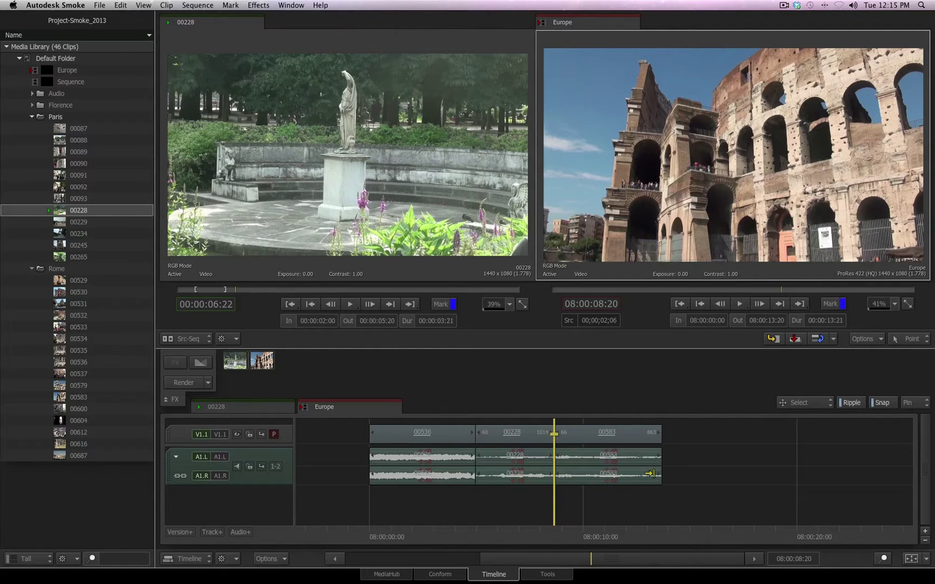
Step: Review the inserted 00228, then undo the insert with Edit > Undo
drag(535, 535, 496, 536)
click(517, 433)
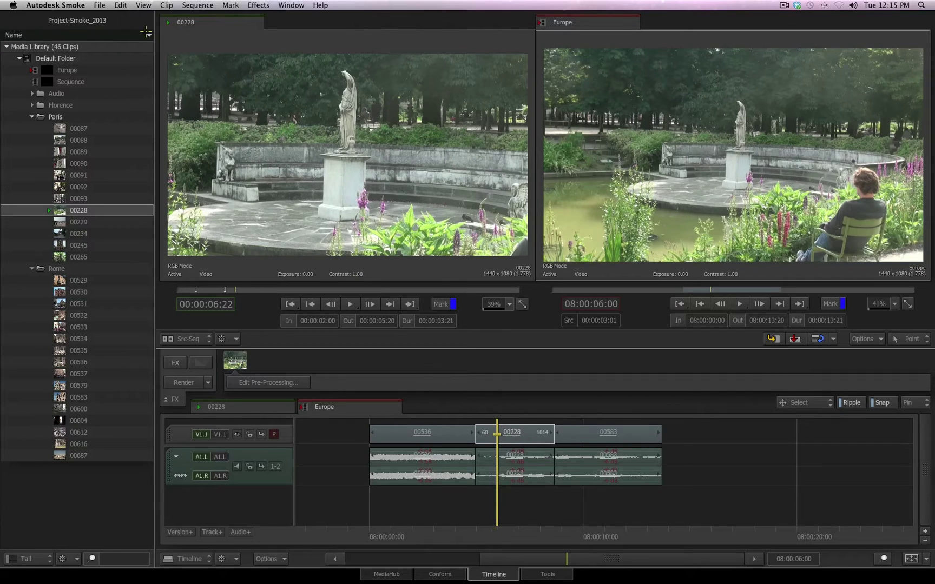
click(121, 6)
click(135, 21)
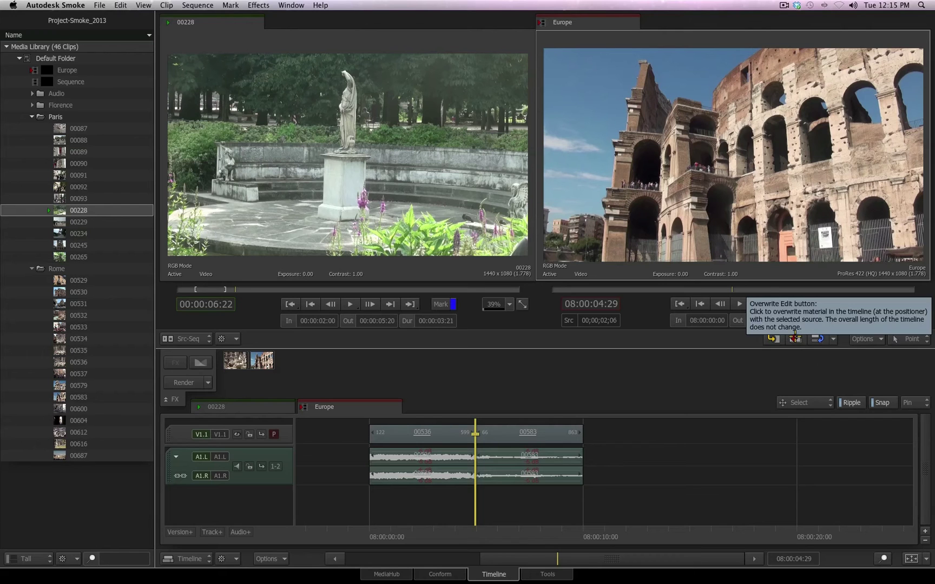
Step: Place clip 00228 between 00536 and 00583, making Europe 00:00:13:21, and lock track A1
click(696, 305)
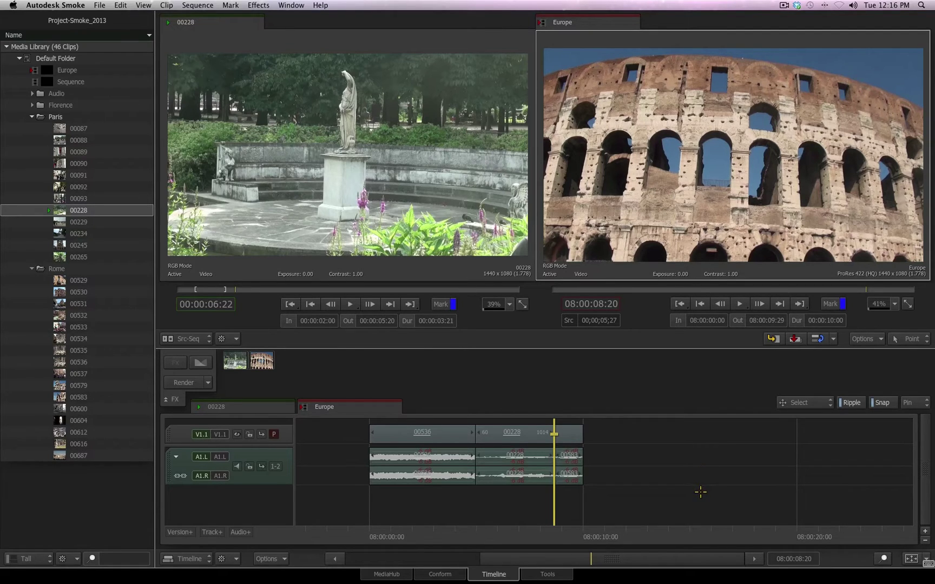
click(773, 339)
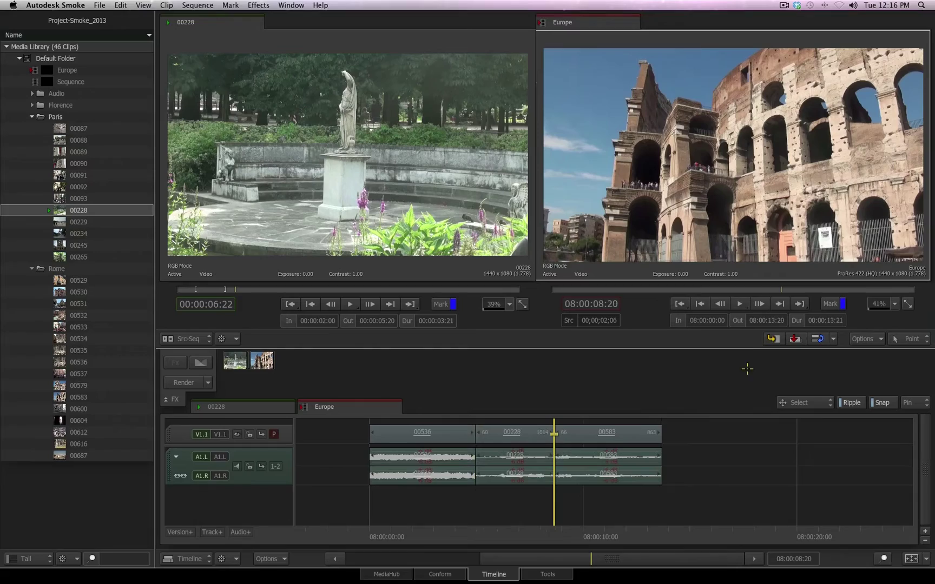
drag(547, 536, 531, 550)
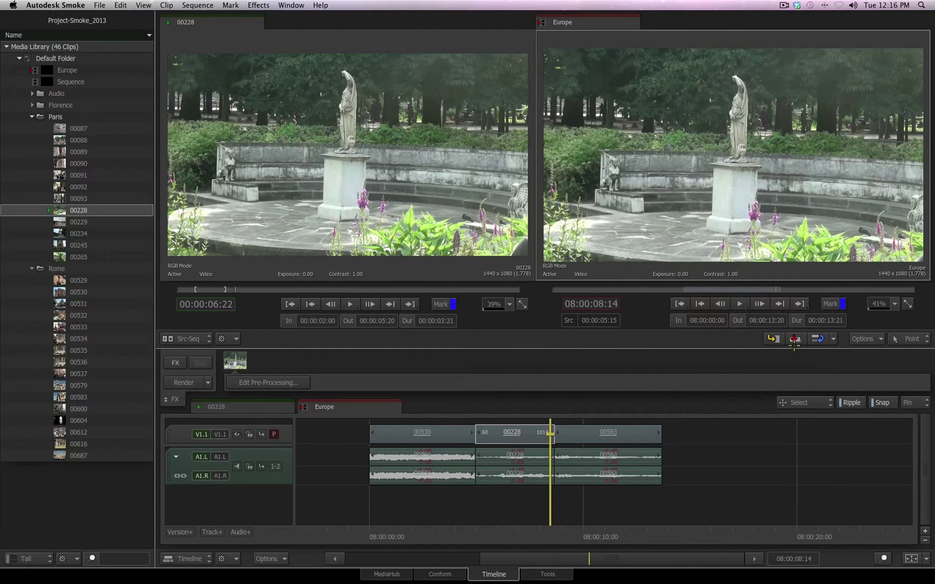
key(Down)
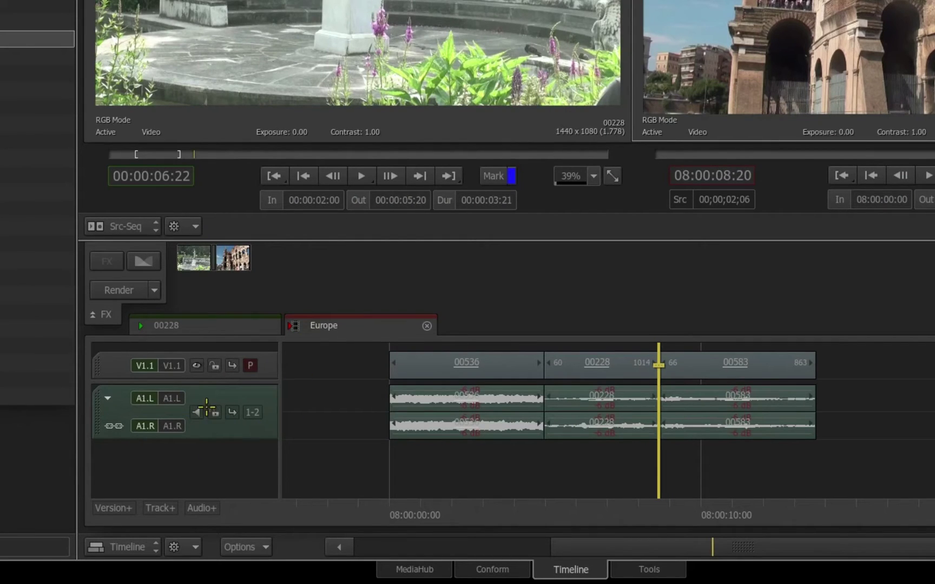
click(214, 412)
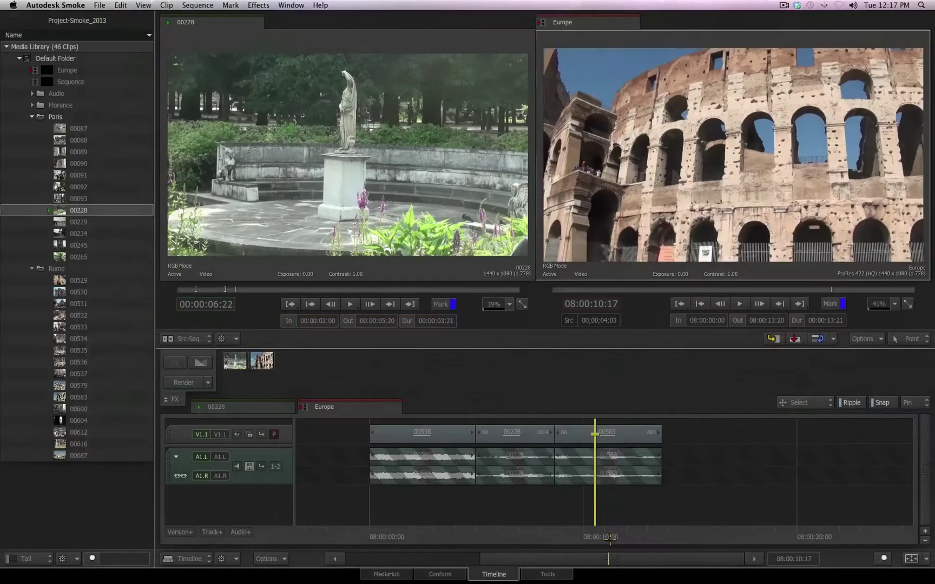
Step: Append Rome clip 00530, marked 00;00;03;28 to 00;00;08;16, to Europe's video track
click(741, 363)
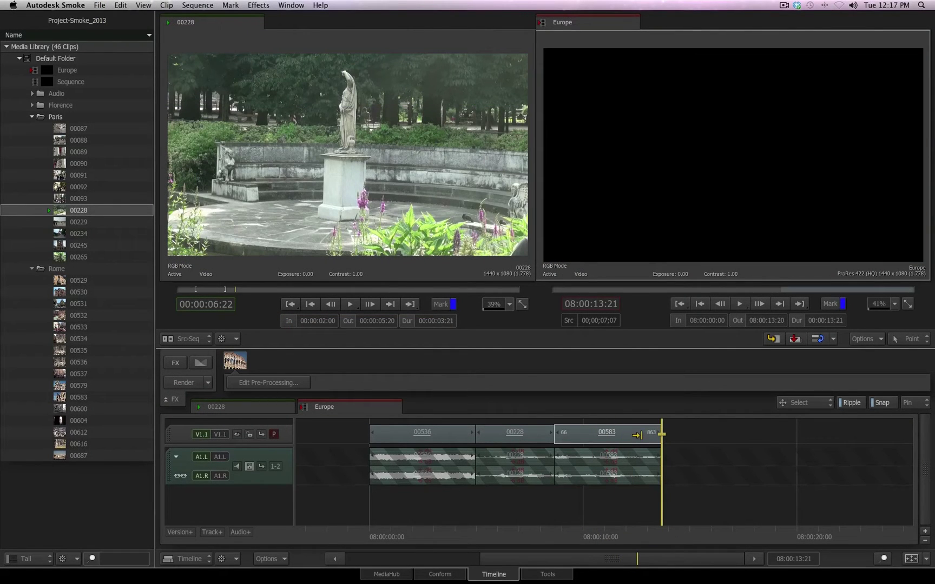
click(73, 292)
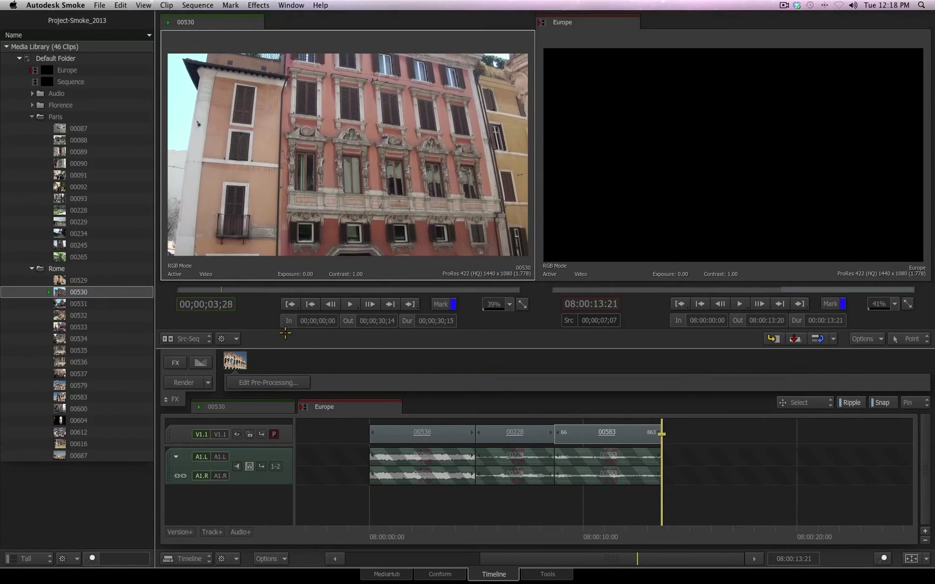
drag(253, 292, 272, 293)
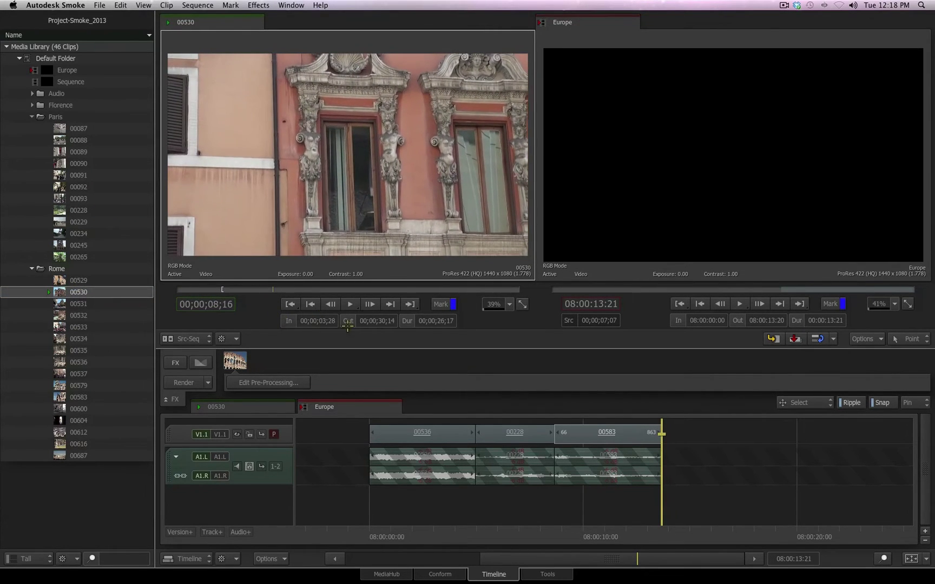
click(346, 322)
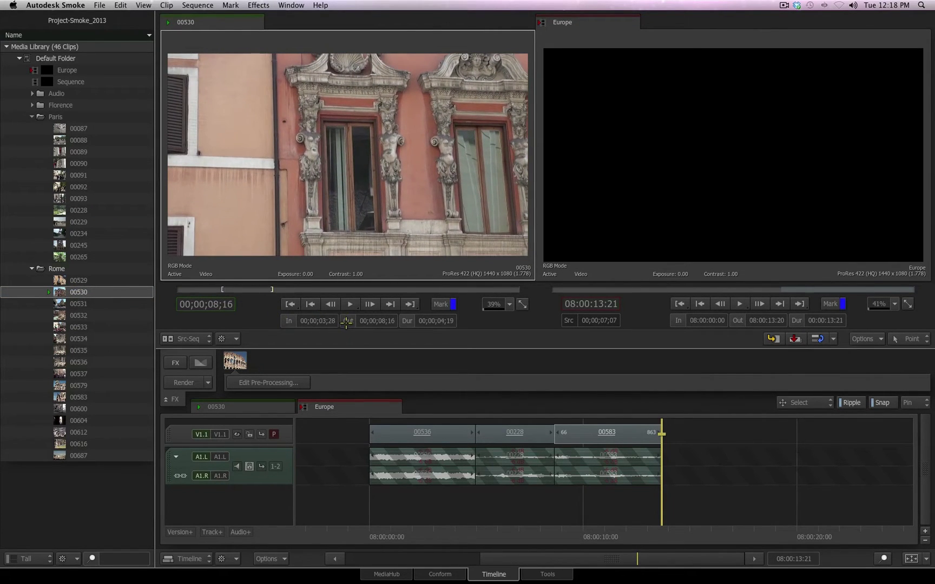
click(771, 339)
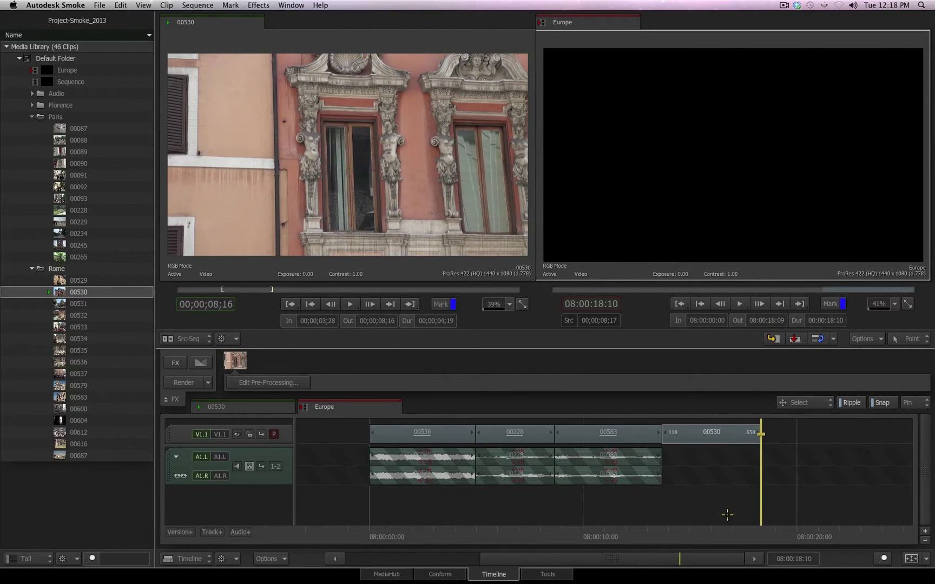
click(238, 408)
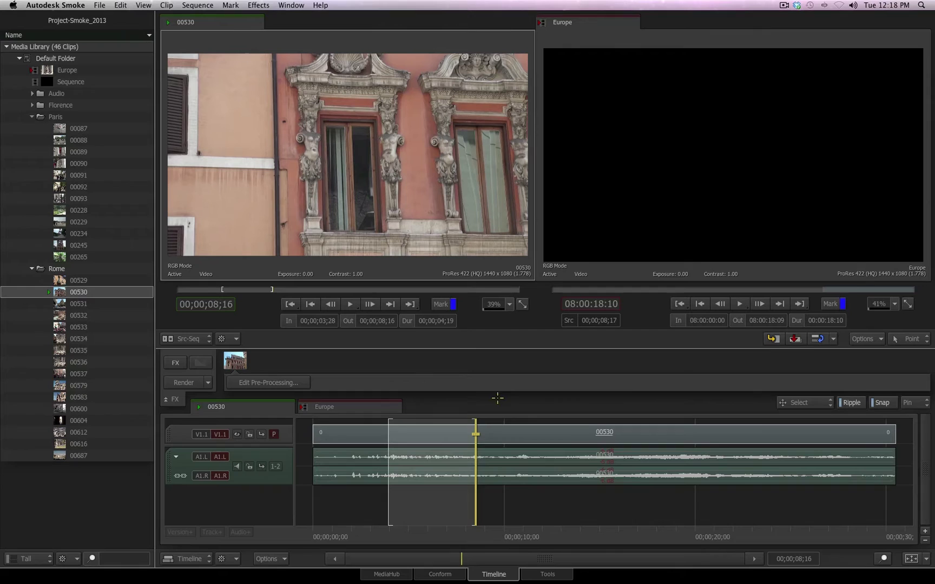
Step: Lock source clip 00530's audio and append it video-only after 00583, making Europe 00:00:18:10
click(337, 407)
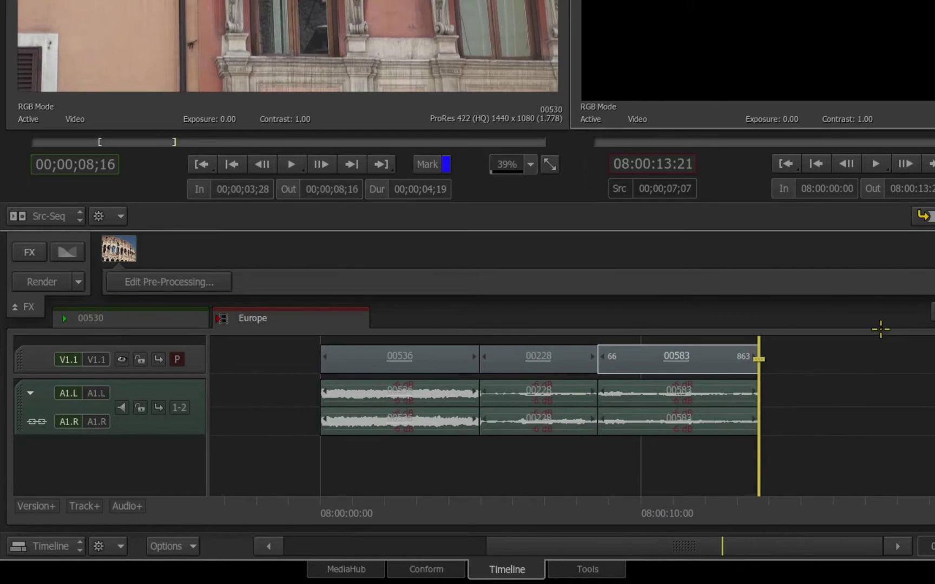
click(113, 318)
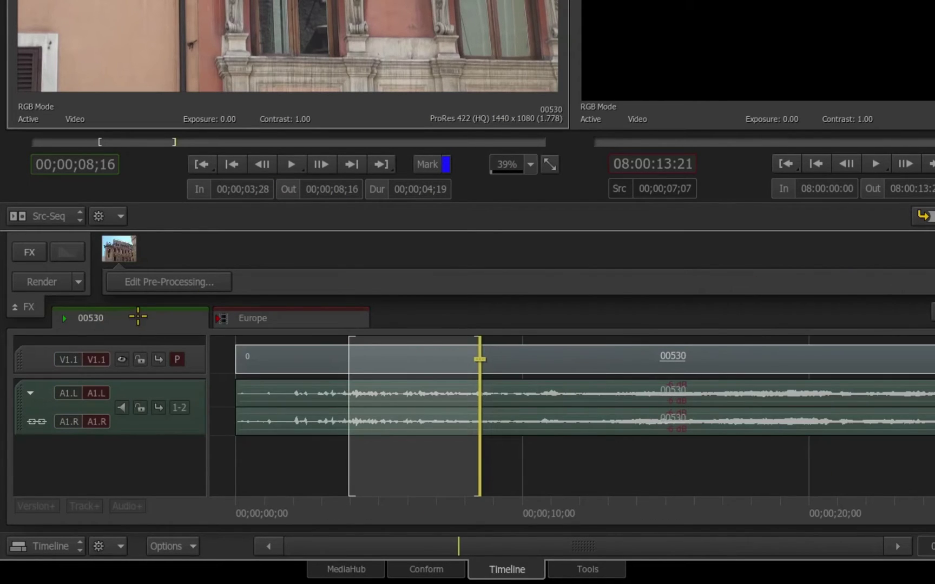
click(140, 407)
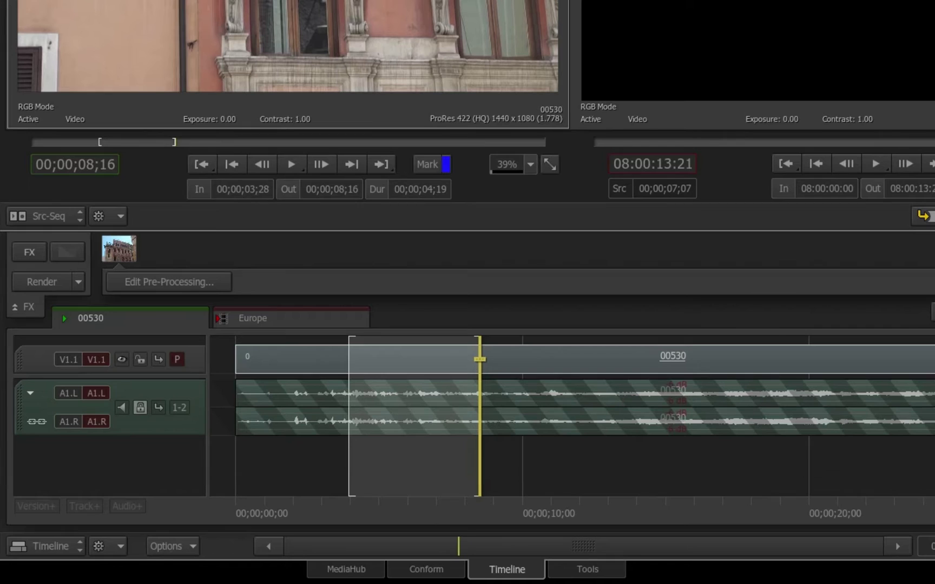
click(252, 318)
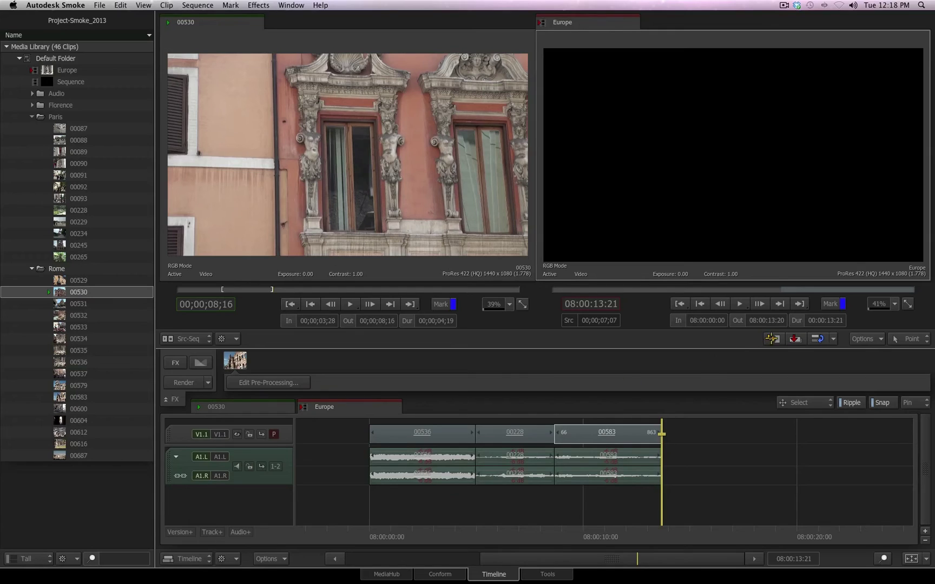
click(772, 338)
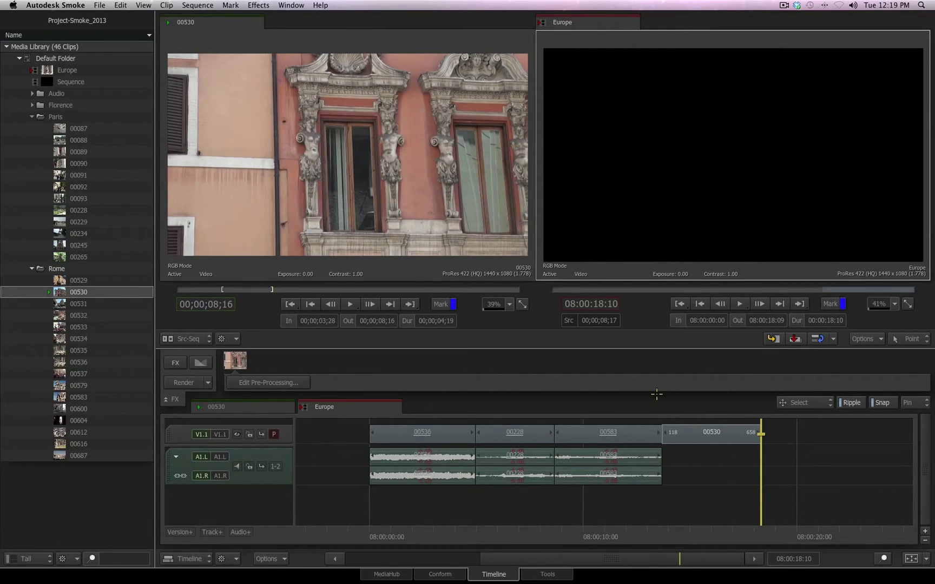
click(222, 406)
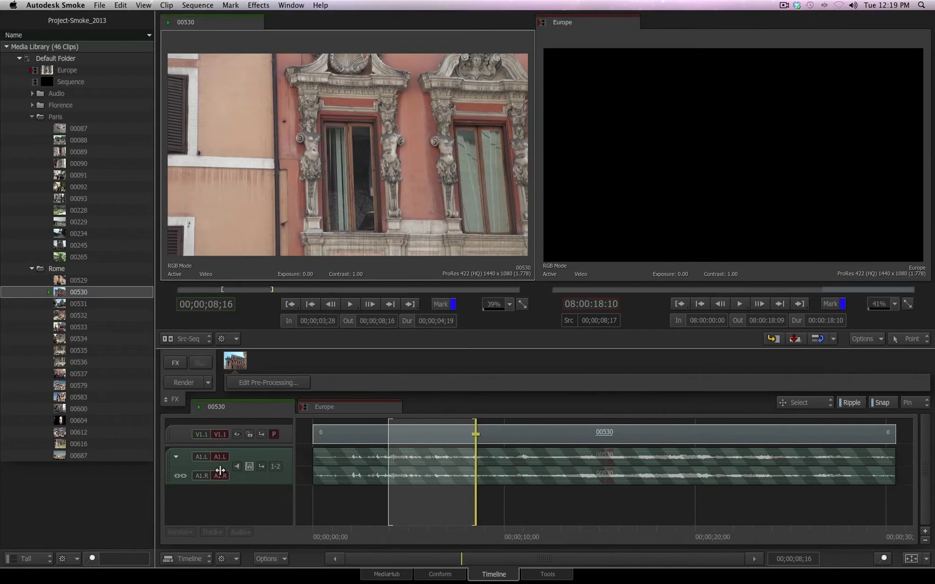
click(340, 406)
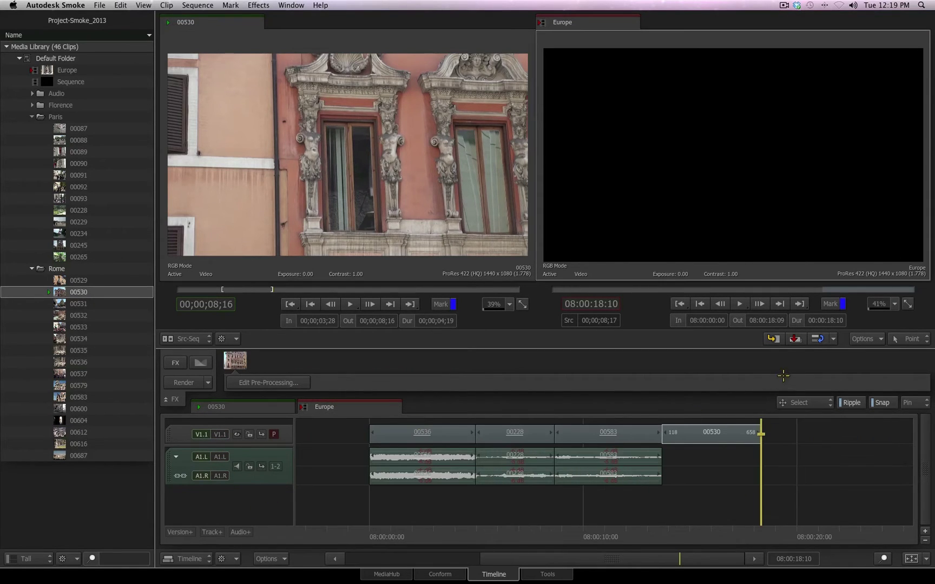
Step: Switch the edit type and toggle the A1 source audio patch off and back on
click(819, 339)
click(201, 455)
click(195, 456)
Step: Load Rome clip 00579 as the source and mark its In point at 00;00;00;19
click(74, 385)
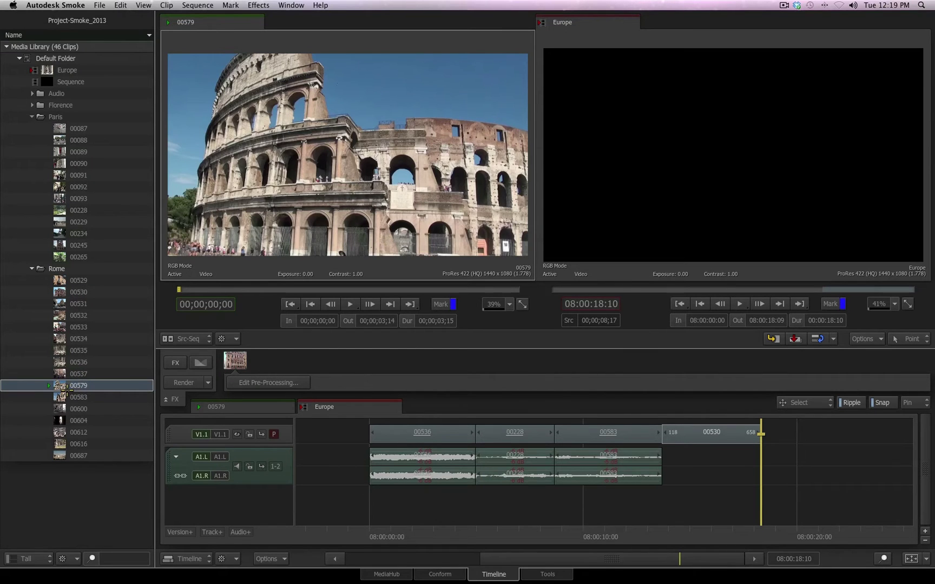
drag(203, 290, 328, 290)
click(289, 321)
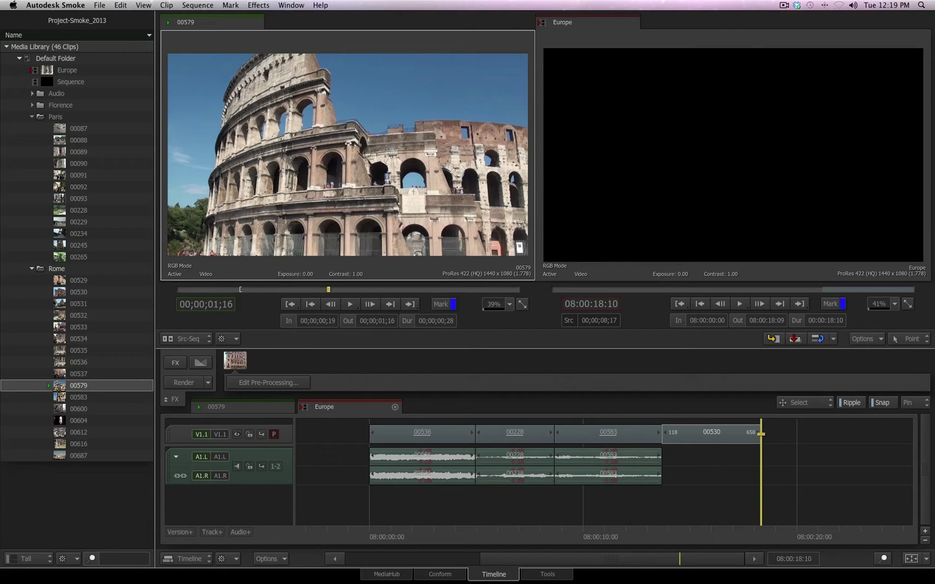
Step: Drag 00579 onto the timeline and drop it with audio at the playhead after 00530
drag(59, 385, 705, 432)
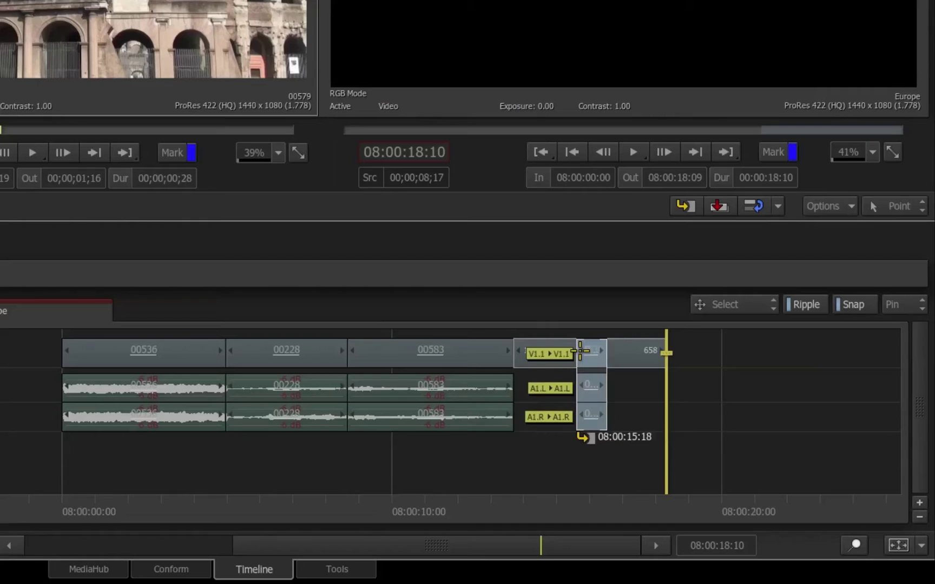
drag(580, 351, 679, 353)
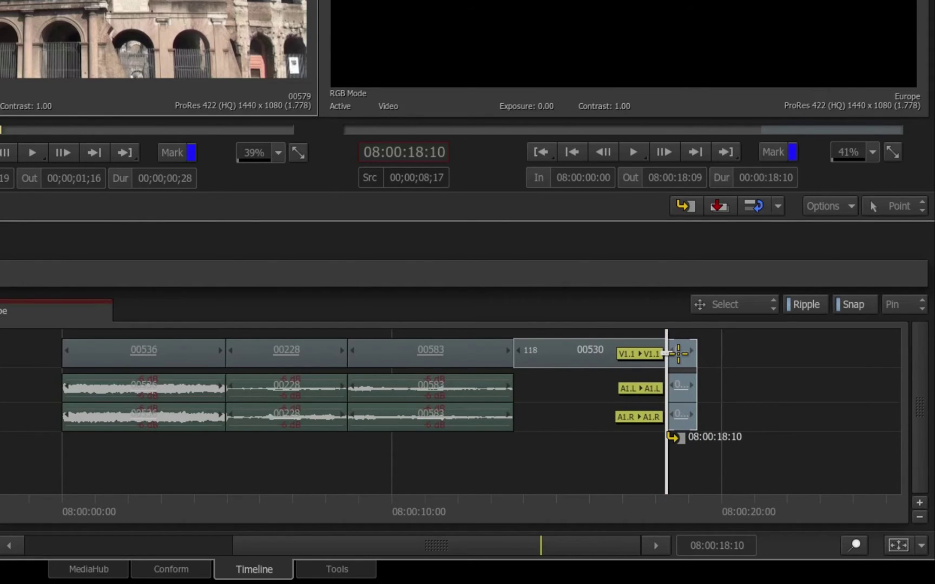
drag(679, 353, 678, 353)
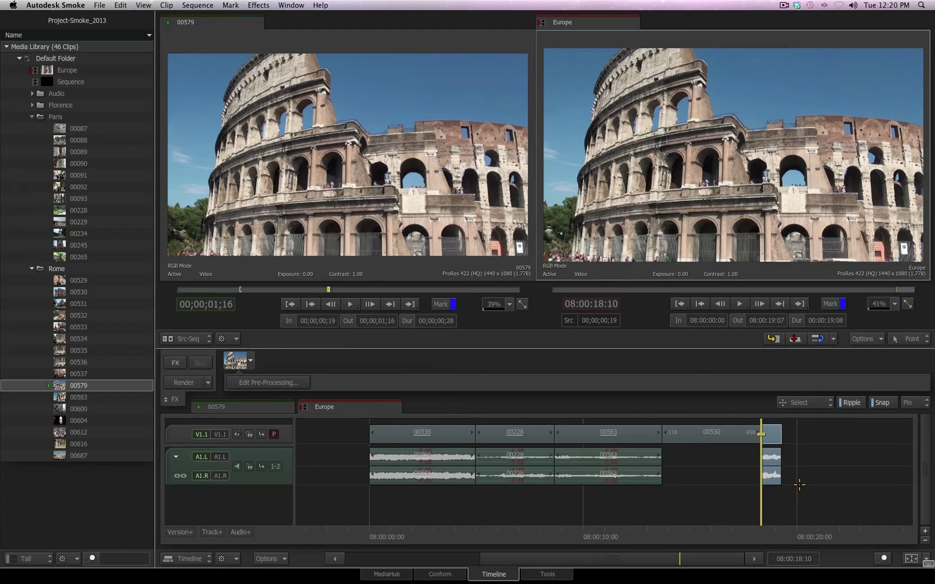
Step: Undo the previous drop, turn Ripple off, and overwrite 00579 right after 00583, over 00530's start
key(super+z)
click(851, 402)
drag(62, 387, 788, 437)
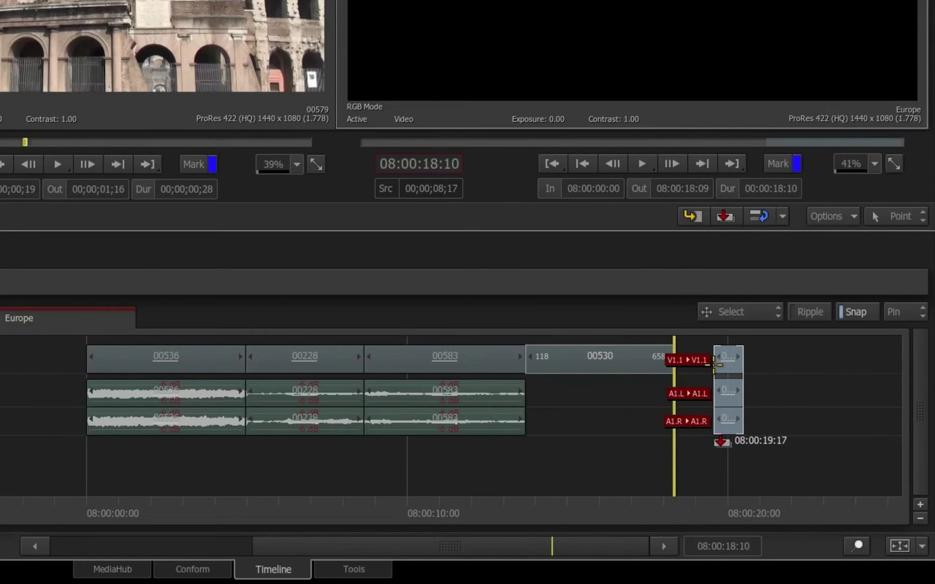
drag(714, 364, 672, 370)
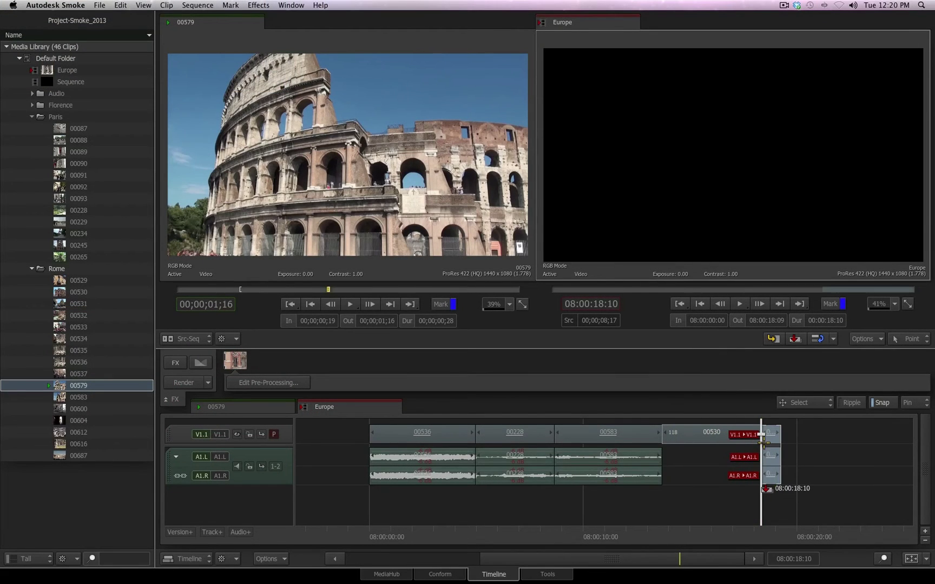
drag(763, 442, 664, 442)
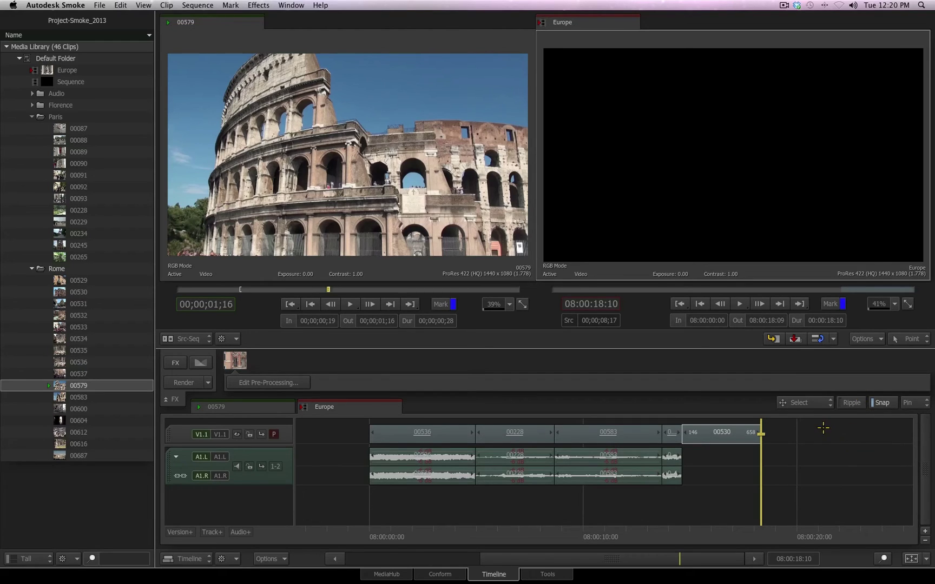
Step: Lock the audio tracks in the 00579 tab and return to the Europe sequence
click(241, 406)
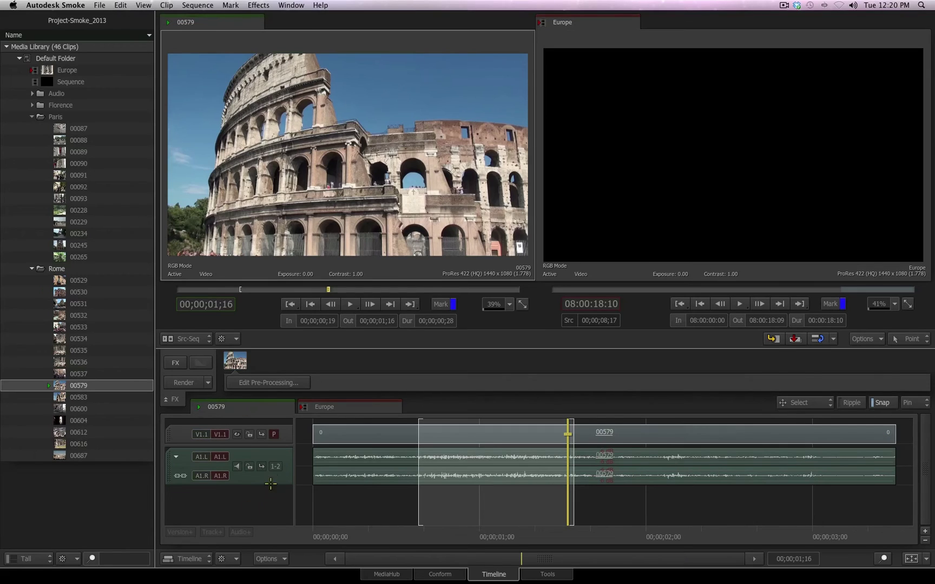
click(249, 466)
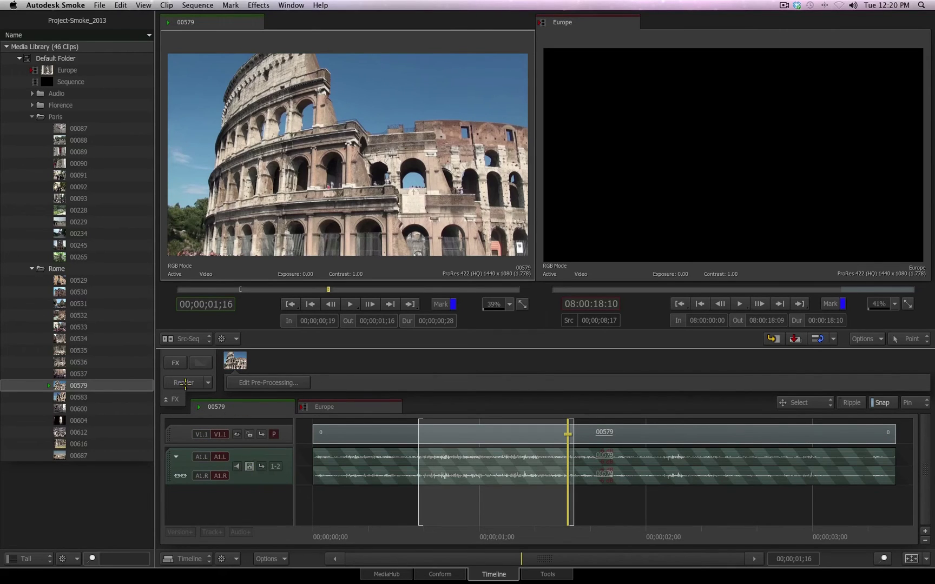
click(317, 407)
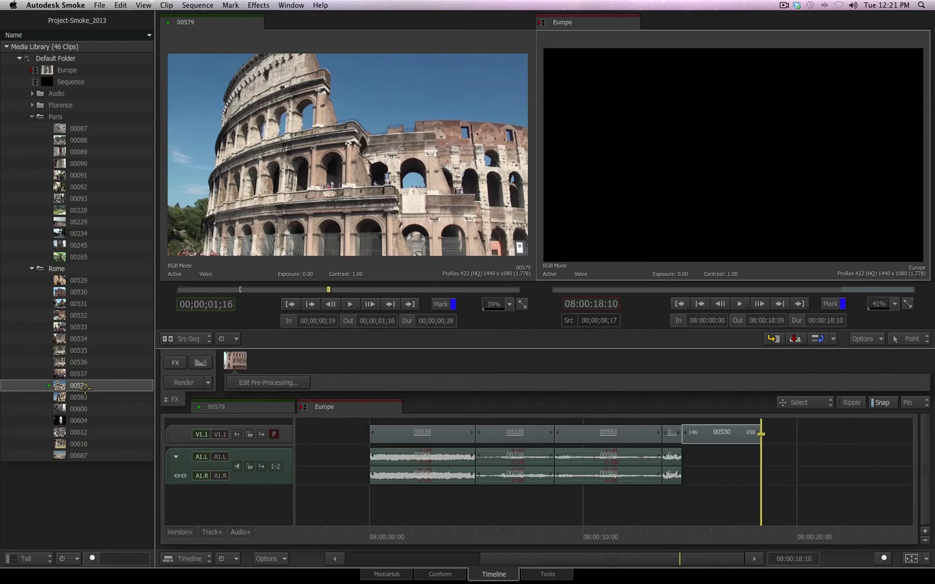
Step: Drop video-only 00579 onto a new V1.2 track above V1.1, then move the playhead to 08:00:16:14
drag(78, 386, 735, 433)
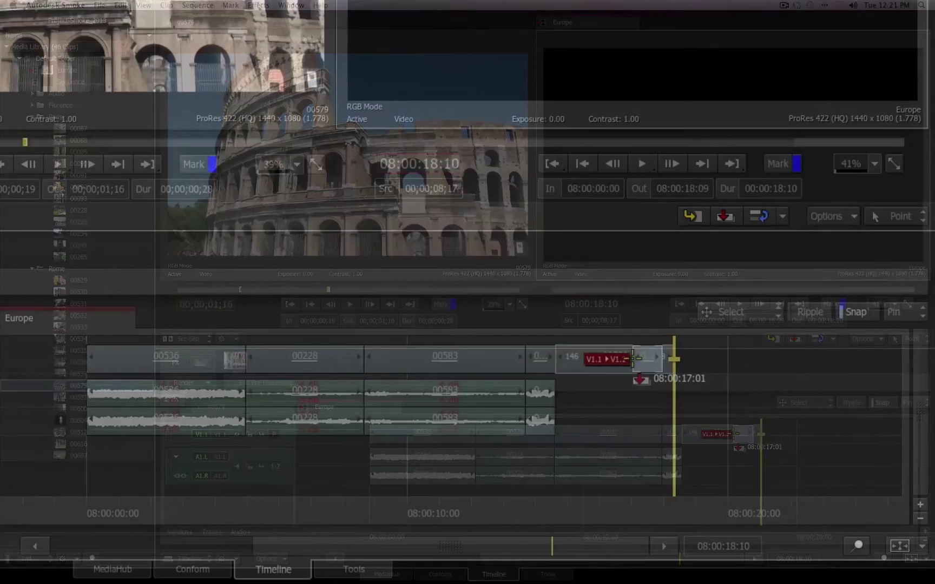
drag(638, 358, 691, 356)
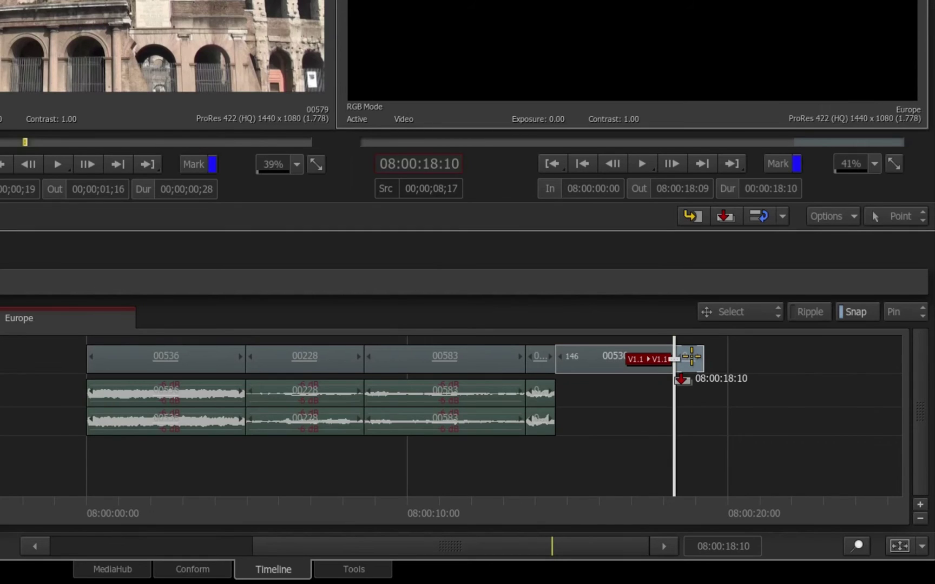
drag(691, 357, 616, 332)
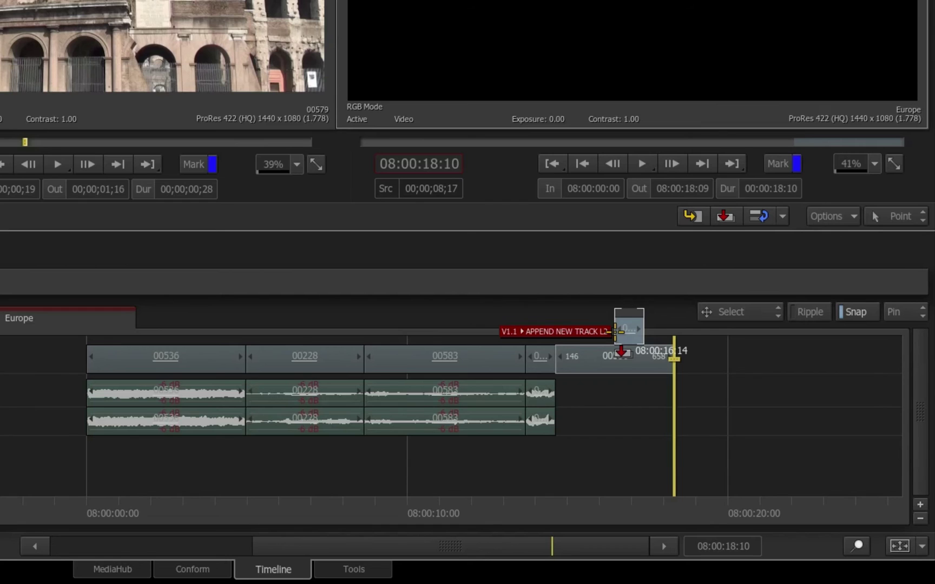
drag(615, 331, 616, 331)
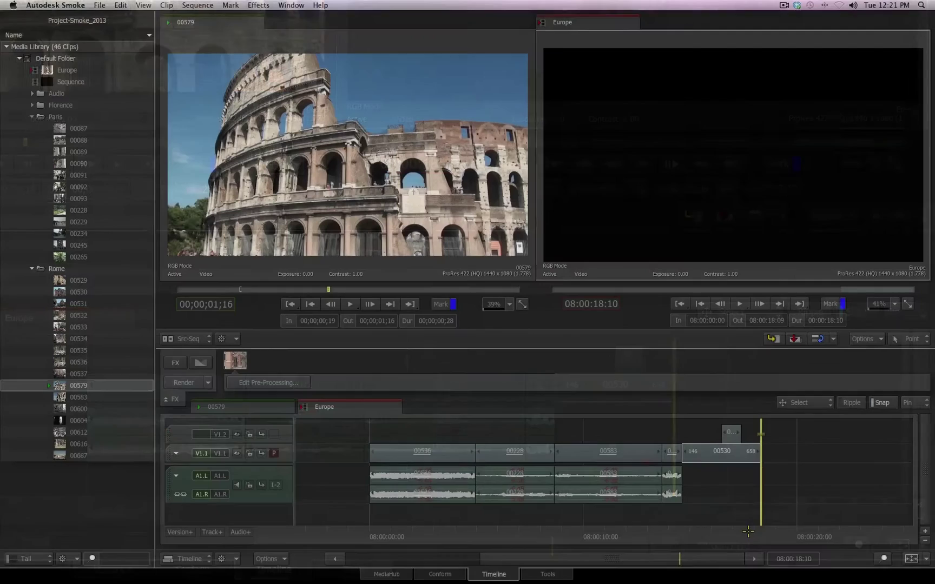
drag(748, 531, 721, 532)
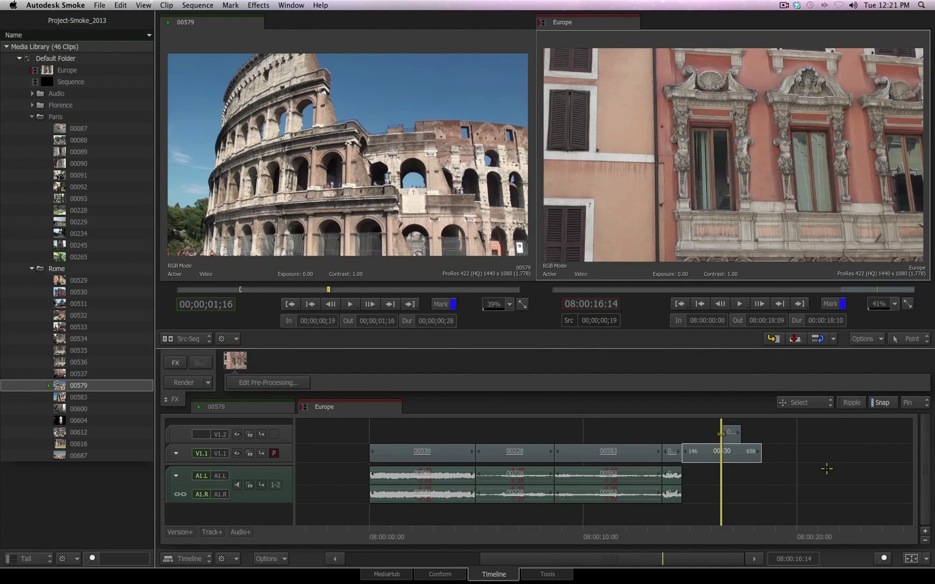
Step: Toggle the primary video track to V1.2 and back to V1.1
click(732, 434)
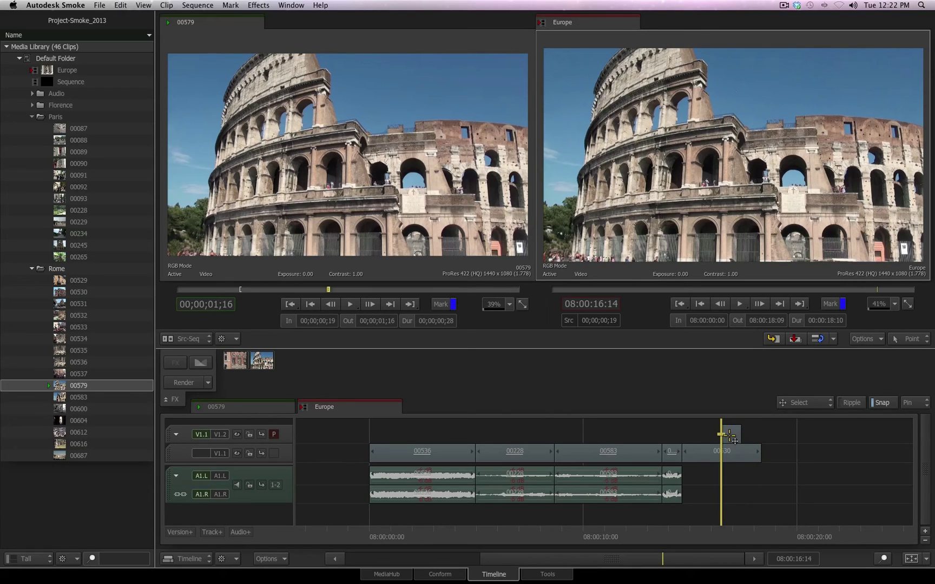
click(723, 435)
click(722, 453)
Step: Select clip 00583 and park the playhead inside it at 08:00:10:08
drag(722, 534, 596, 534)
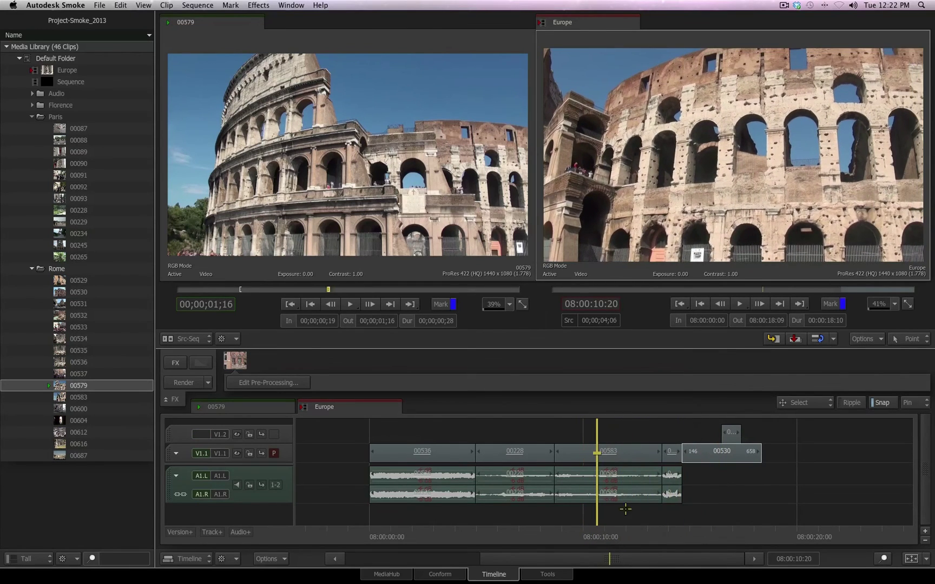
click(622, 454)
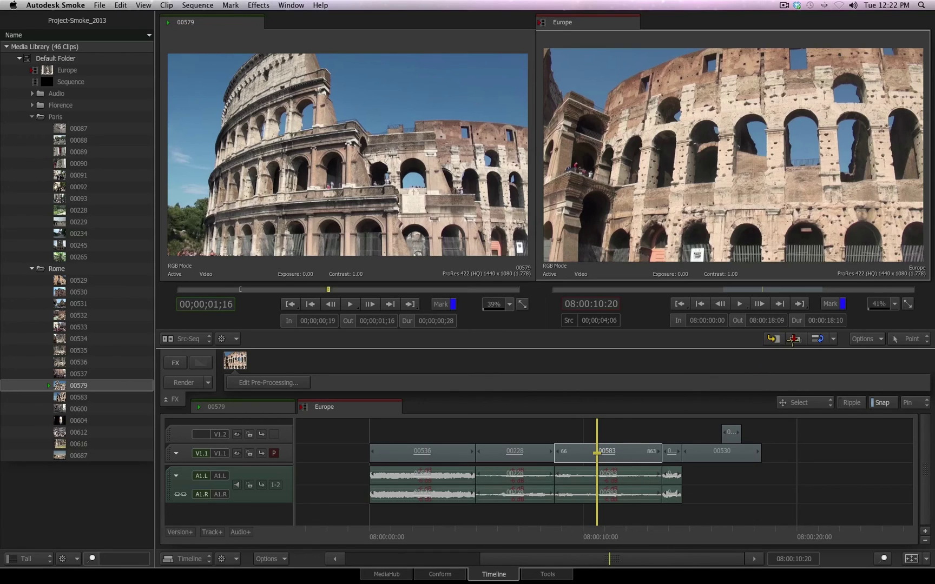
drag(594, 541, 588, 541)
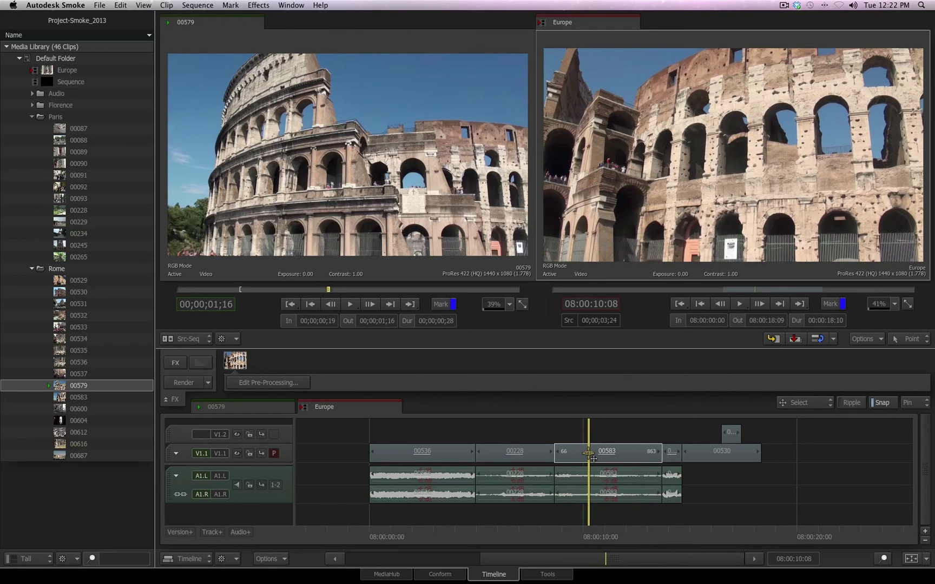
Step: Load Rome clip 00535 and mark In at 00;00;00;29 and Out at 00;00;03;02
click(69, 350)
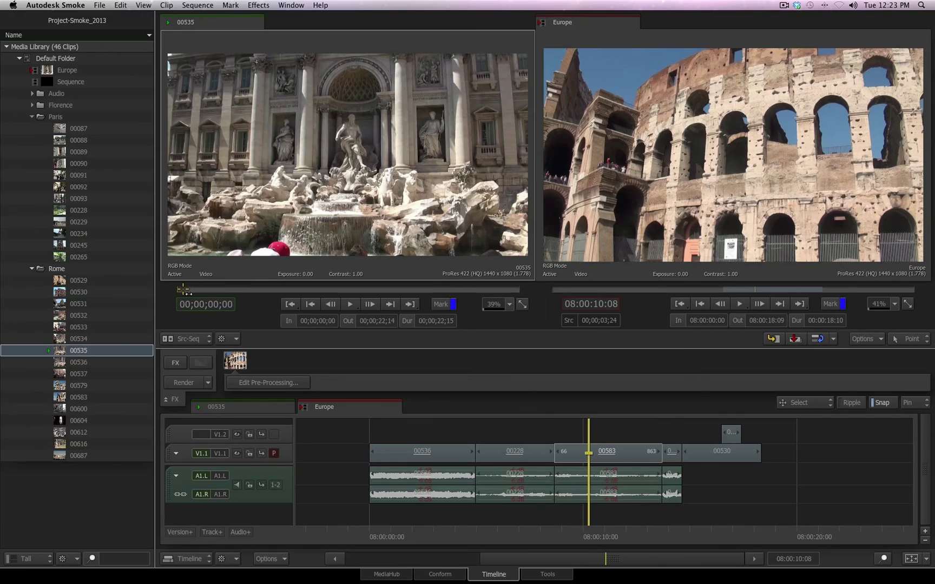
drag(184, 289, 224, 290)
key(i)
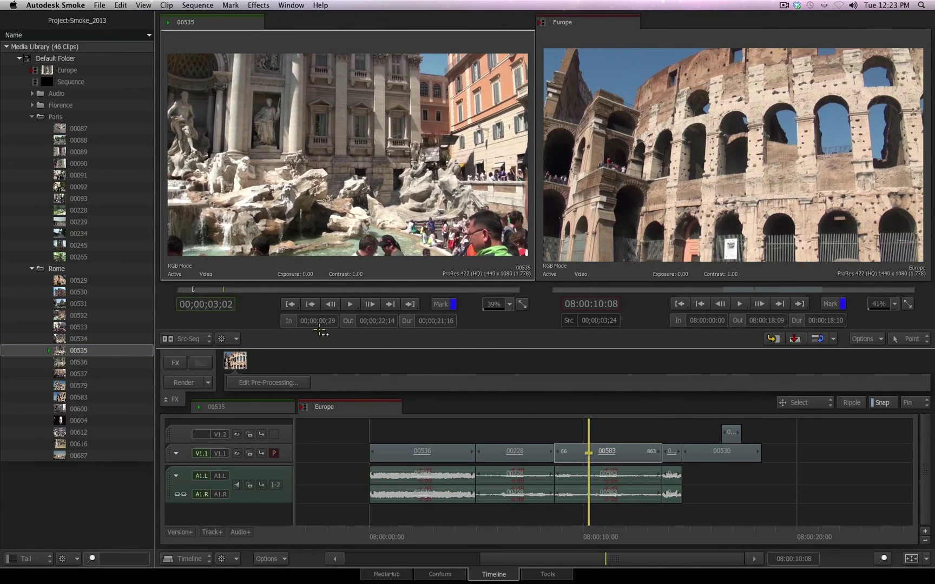
click(347, 321)
Step: Overwrite the 00535 section into 00583 on V1.1, then again into the V1.2 gap
click(794, 335)
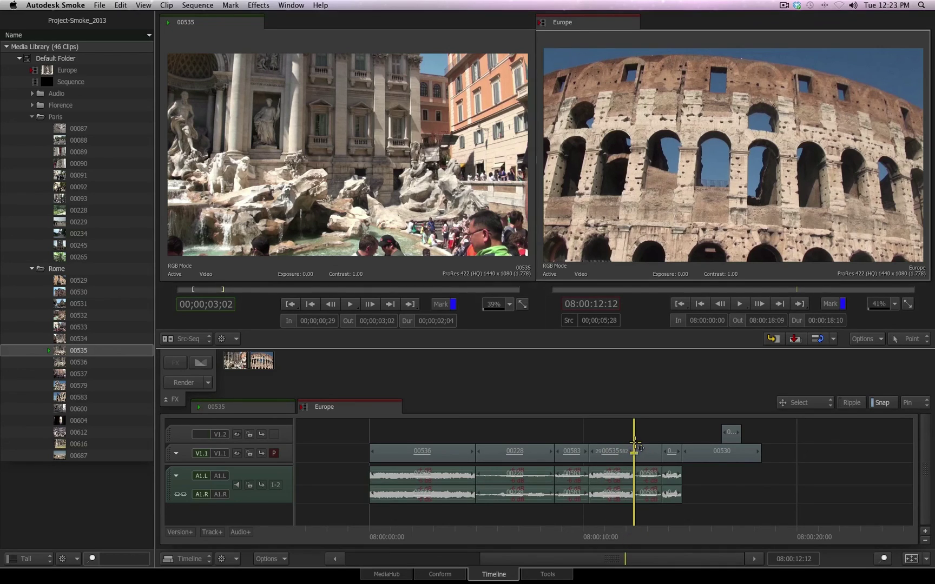
click(636, 434)
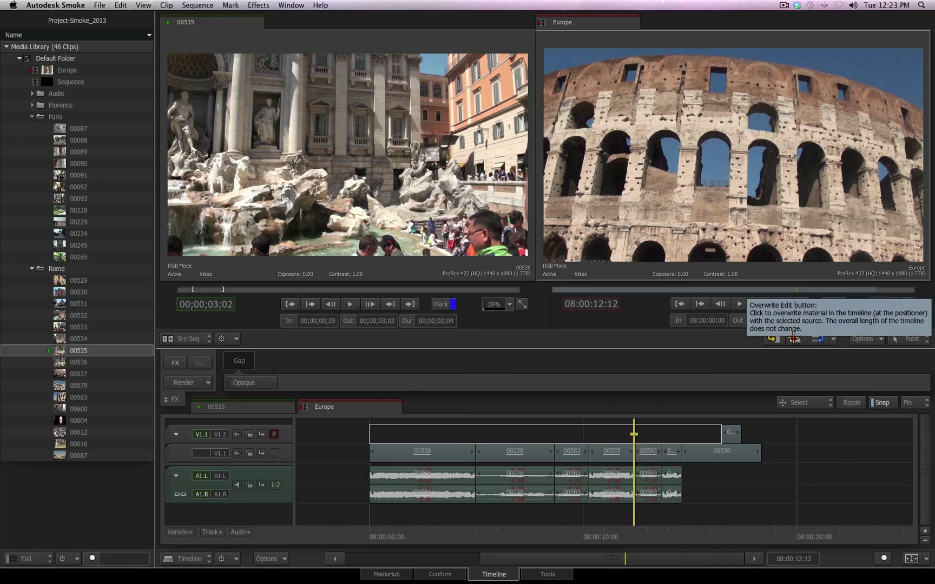
click(794, 339)
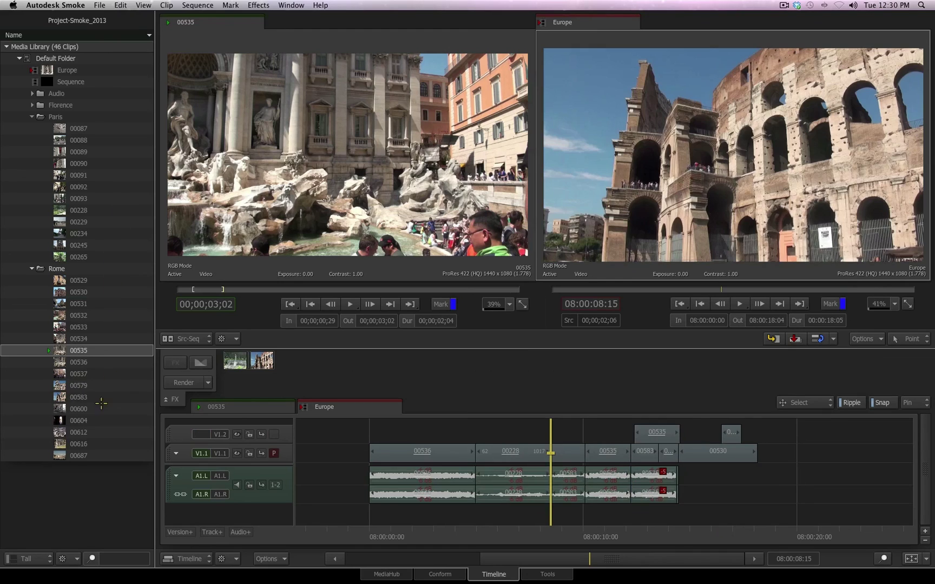
Step: Add 00533 and 00532 to 00535 and drop all three after the last clip on V1.2
click(75, 327)
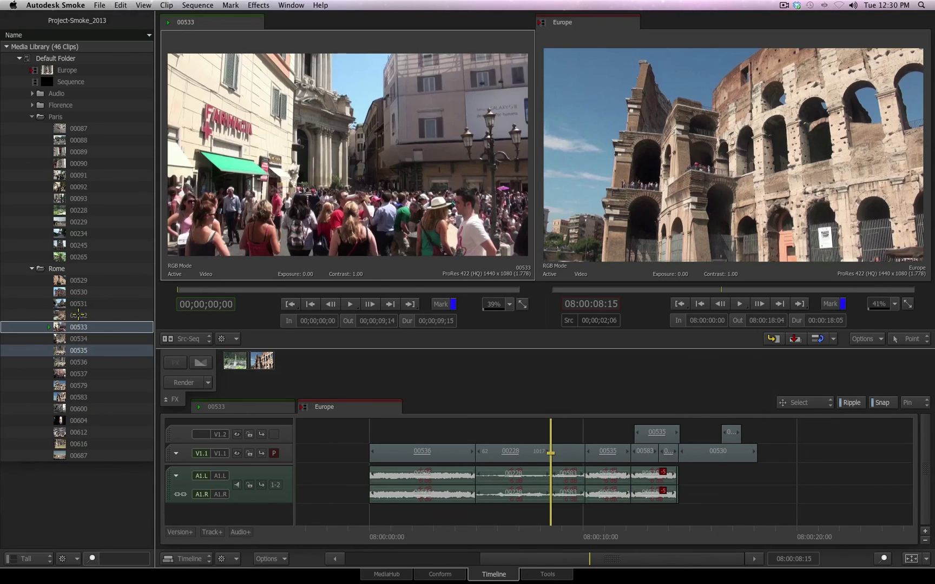
click(78, 315)
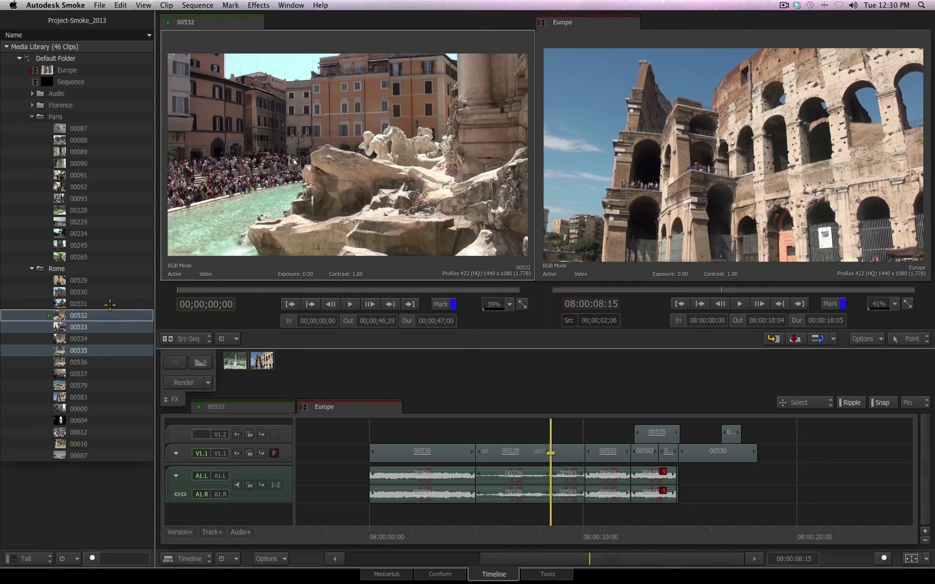
drag(84, 315, 734, 435)
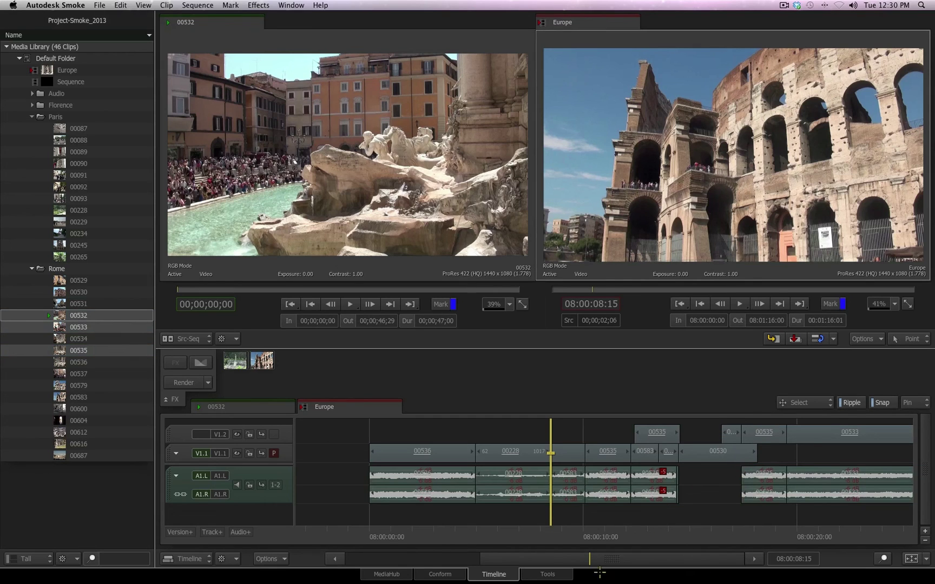
scroll(587, 554, down, 5)
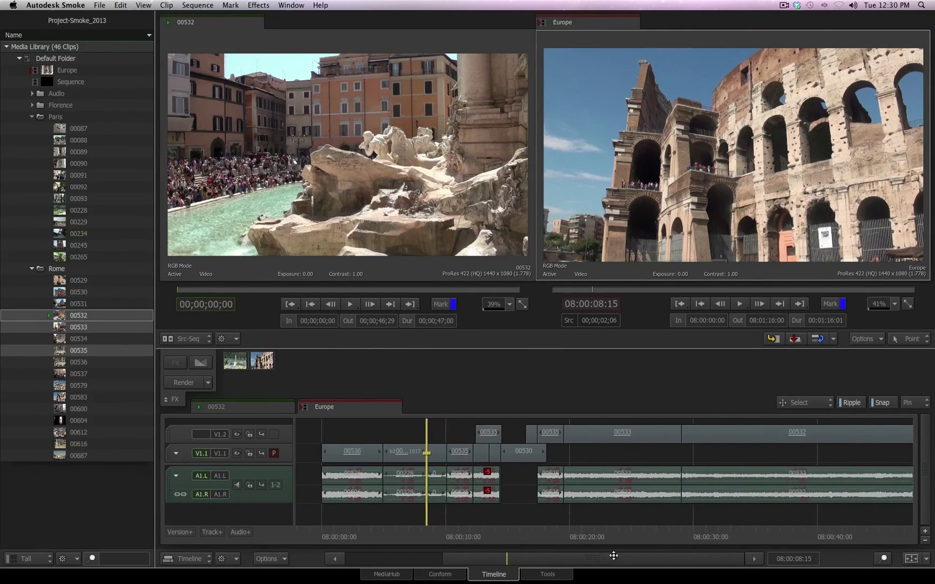
scroll(613, 555, up, 2)
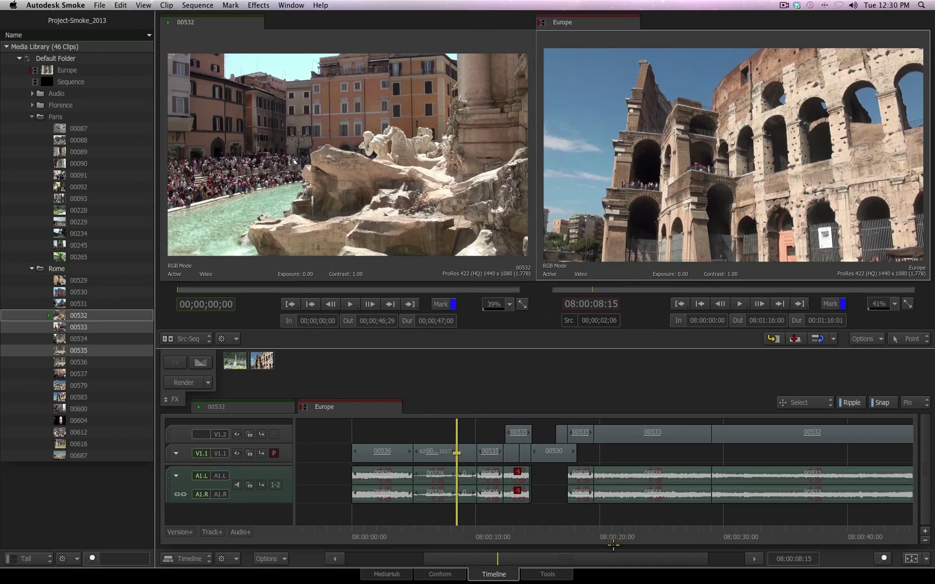